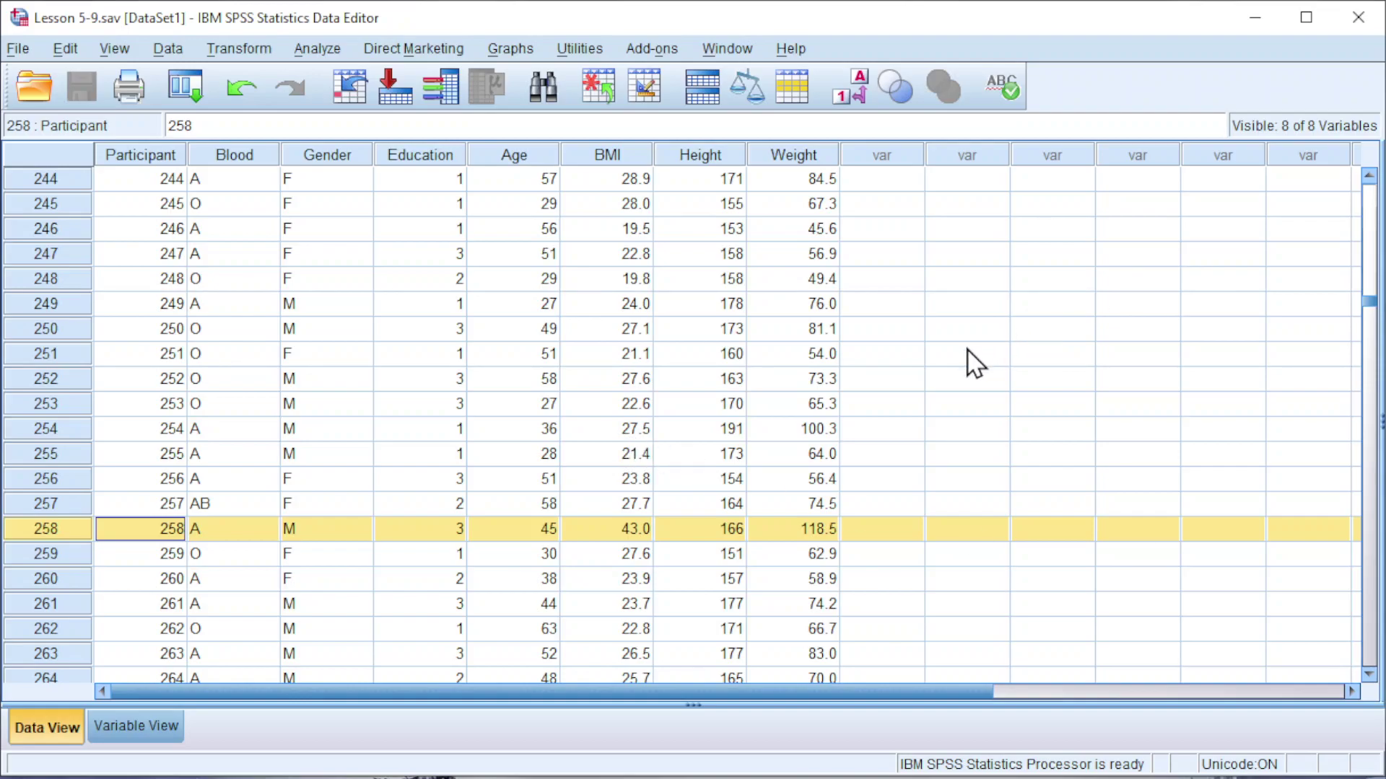
- Start a 1-D boxplot in Chart Builder with Body Mass Index (kg/m²) on its axis
left_click(514, 54)
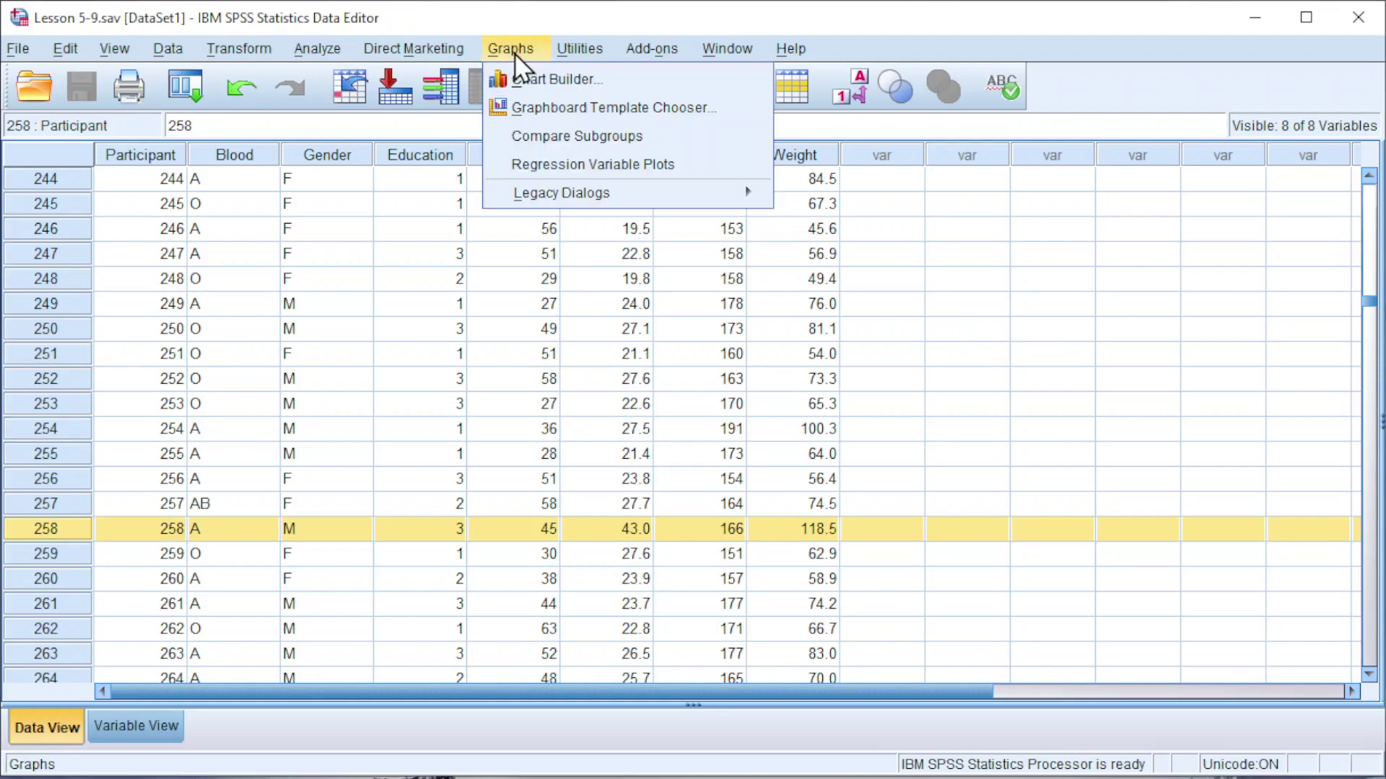
left_click(534, 79)
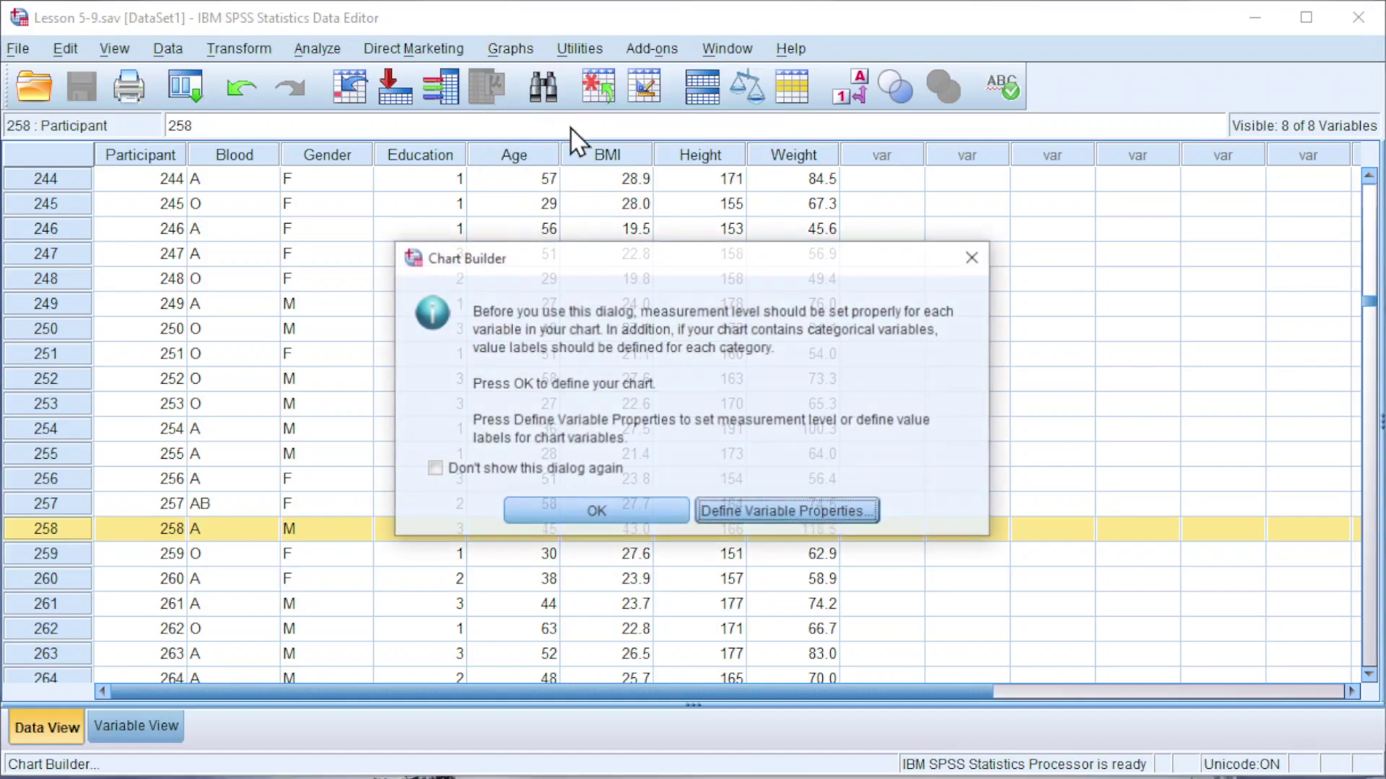
left_click(592, 510)
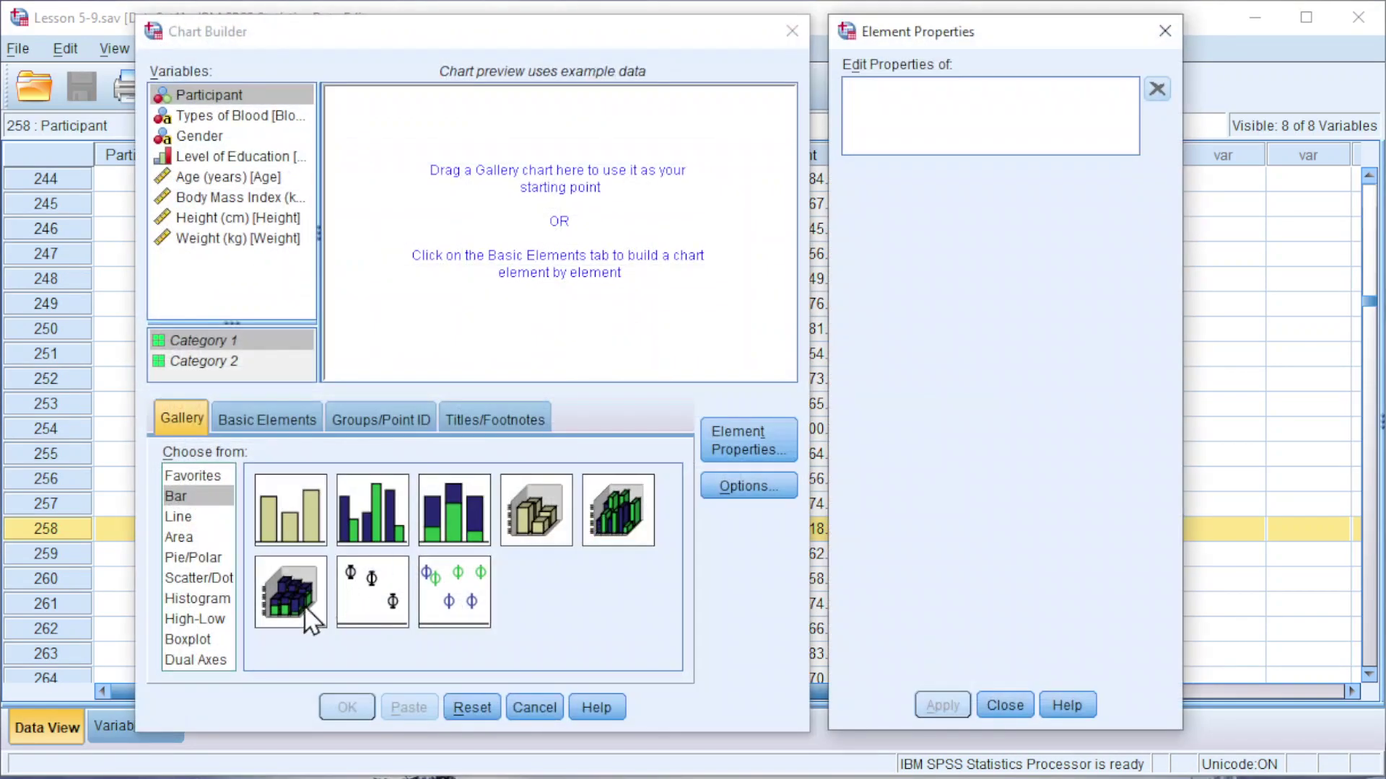
left_click(180, 643)
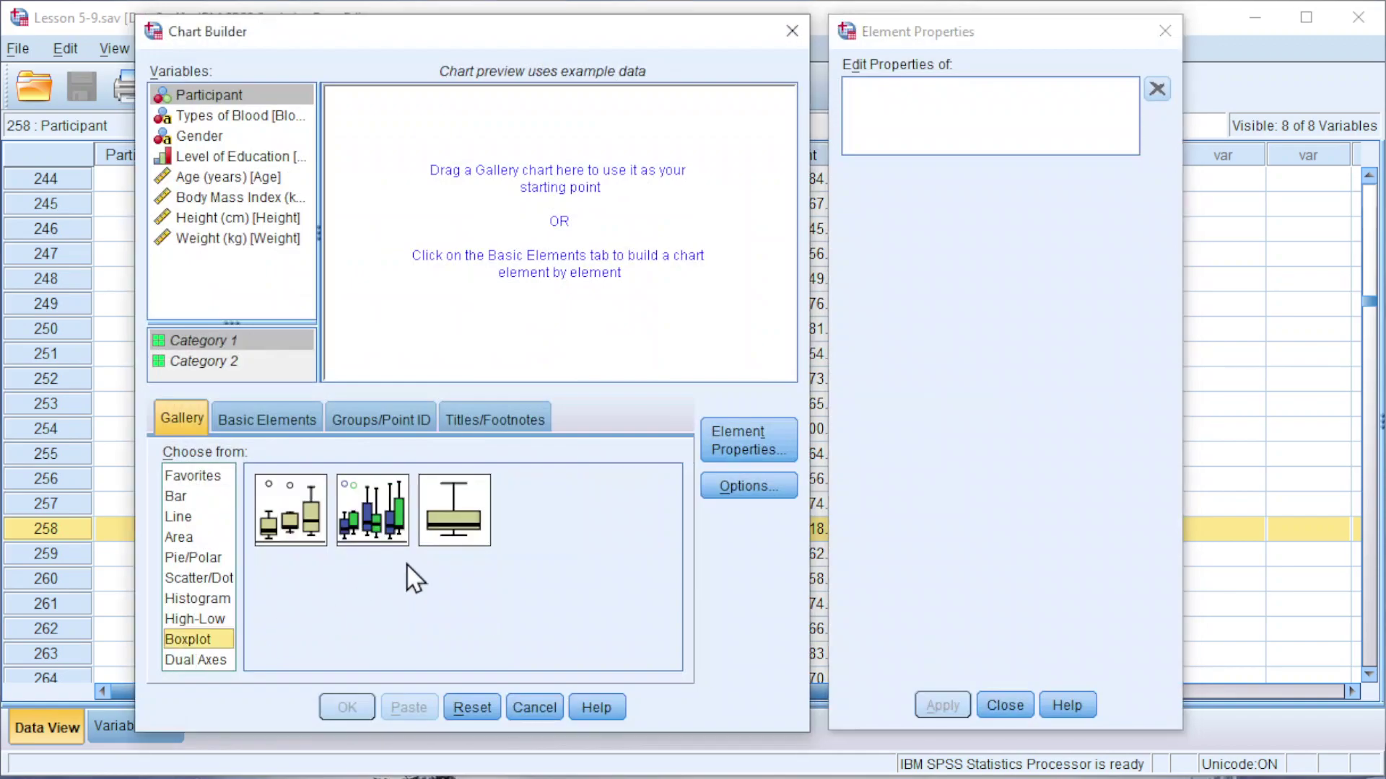
double_click(451, 509)
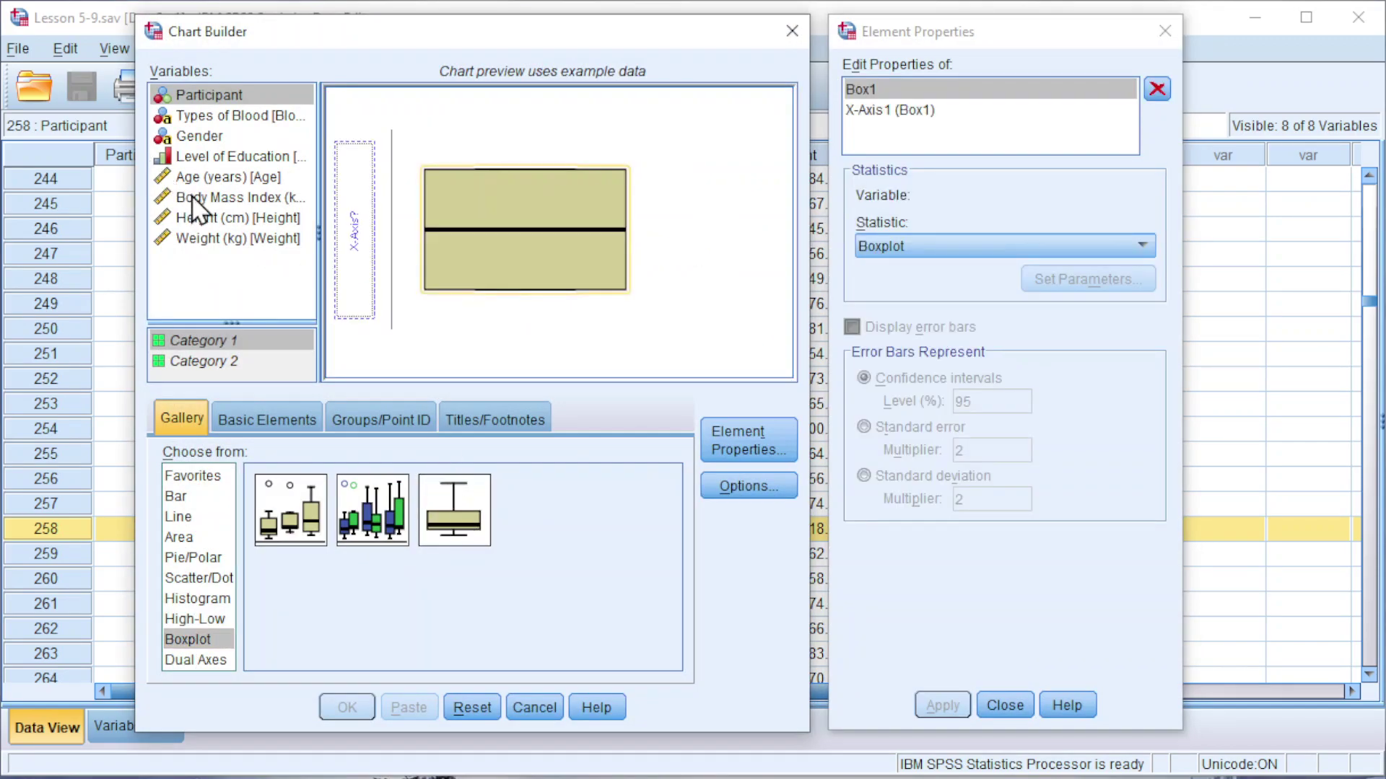
left_click_drag(194, 199, 357, 268)
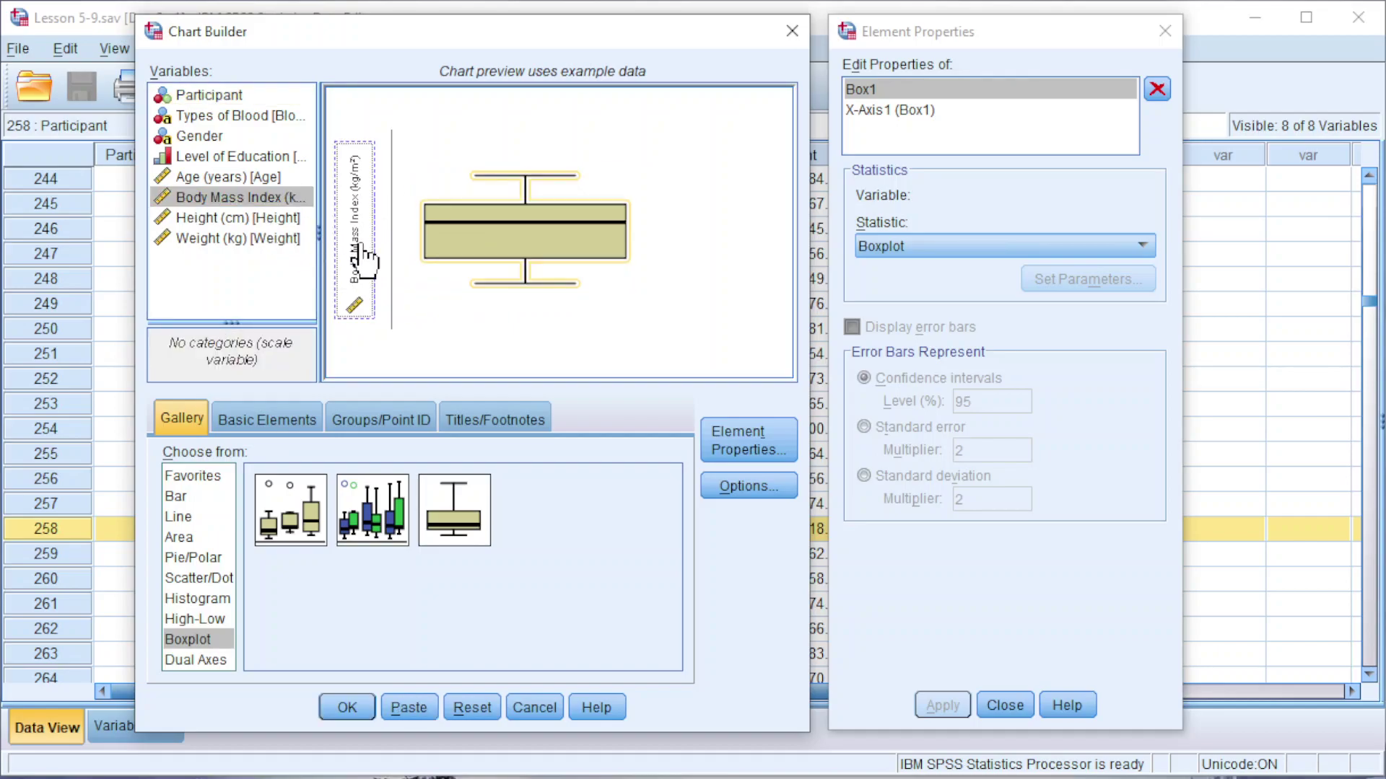
- Title the chart 'Boxplot for the BMI (kg/m²) of 1000 participants in a survey', build it, and maximize the Viewer
left_click(483, 421)
left_click(188, 494)
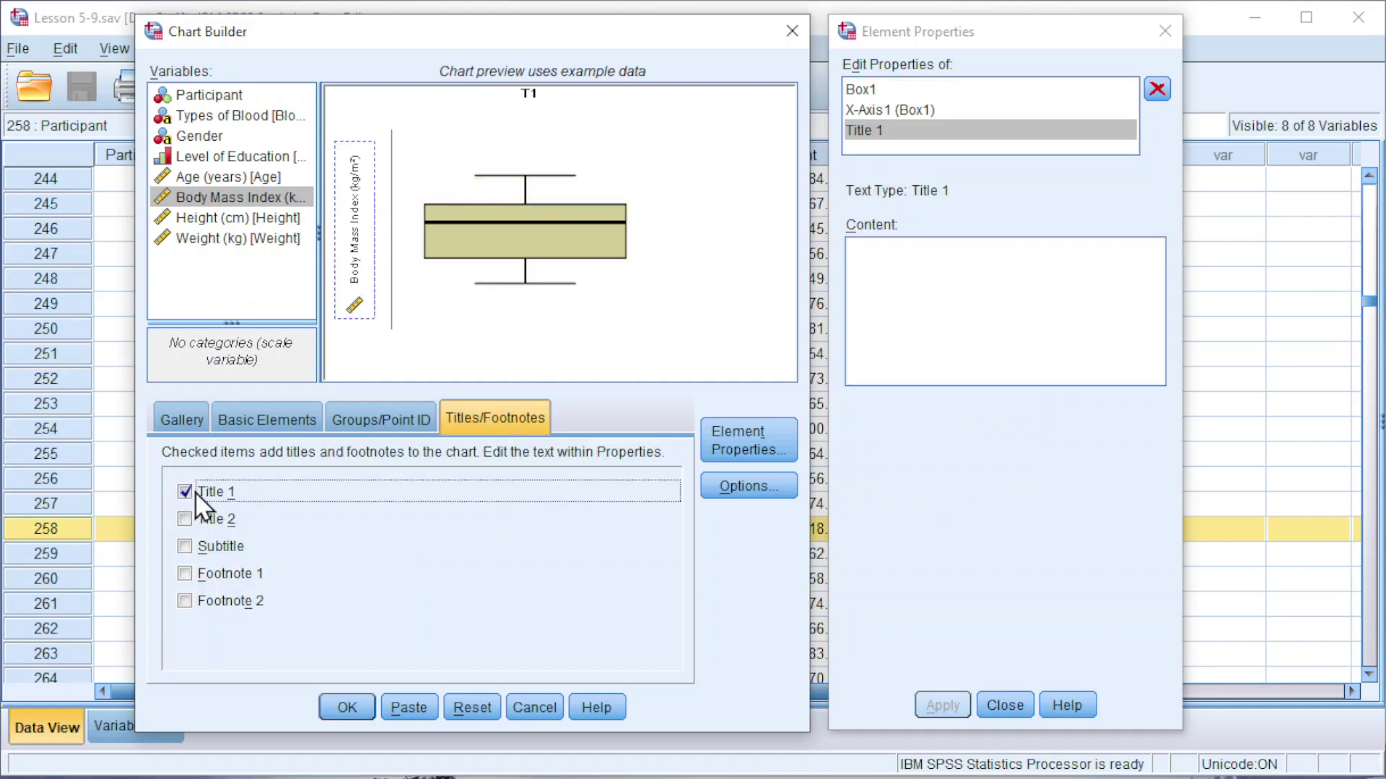
left_click(953, 285)
type("t for the BMI (kg/m²) of 1000 participants in a survey")
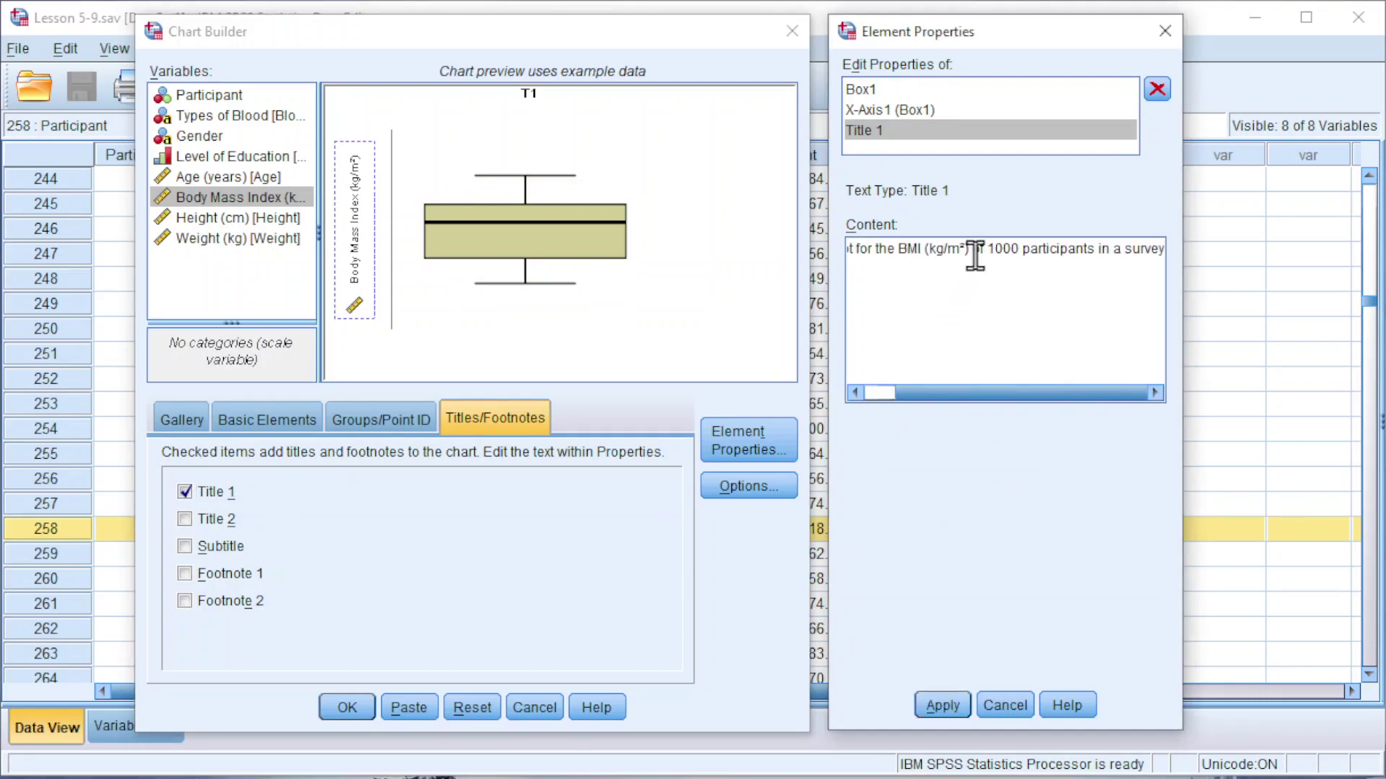
left_click(936, 704)
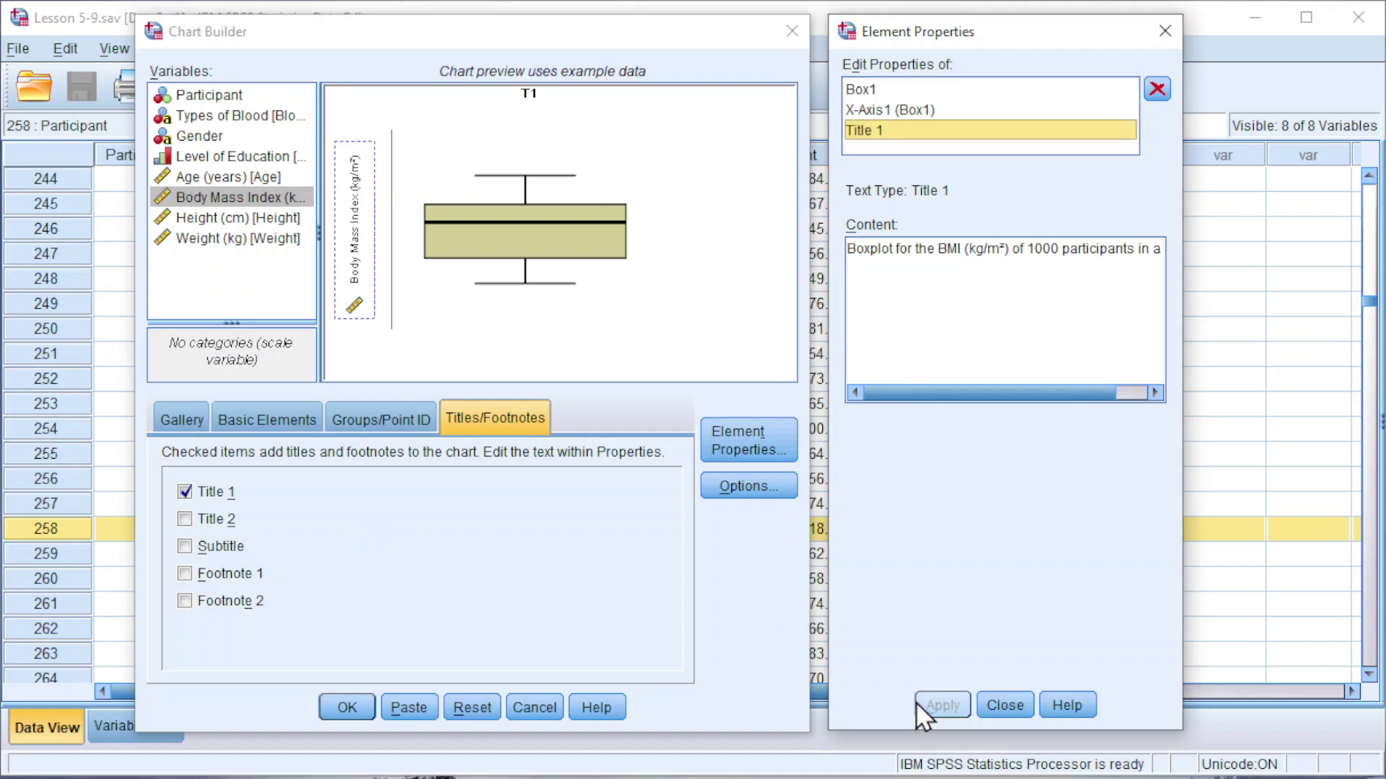
left_click(332, 708)
left_click_drag(625, 202, 553, 32)
- Scroll to the full boxplot and check that outlier case 258 has BMI 43.0
scroll(799, 434, "down", 6)
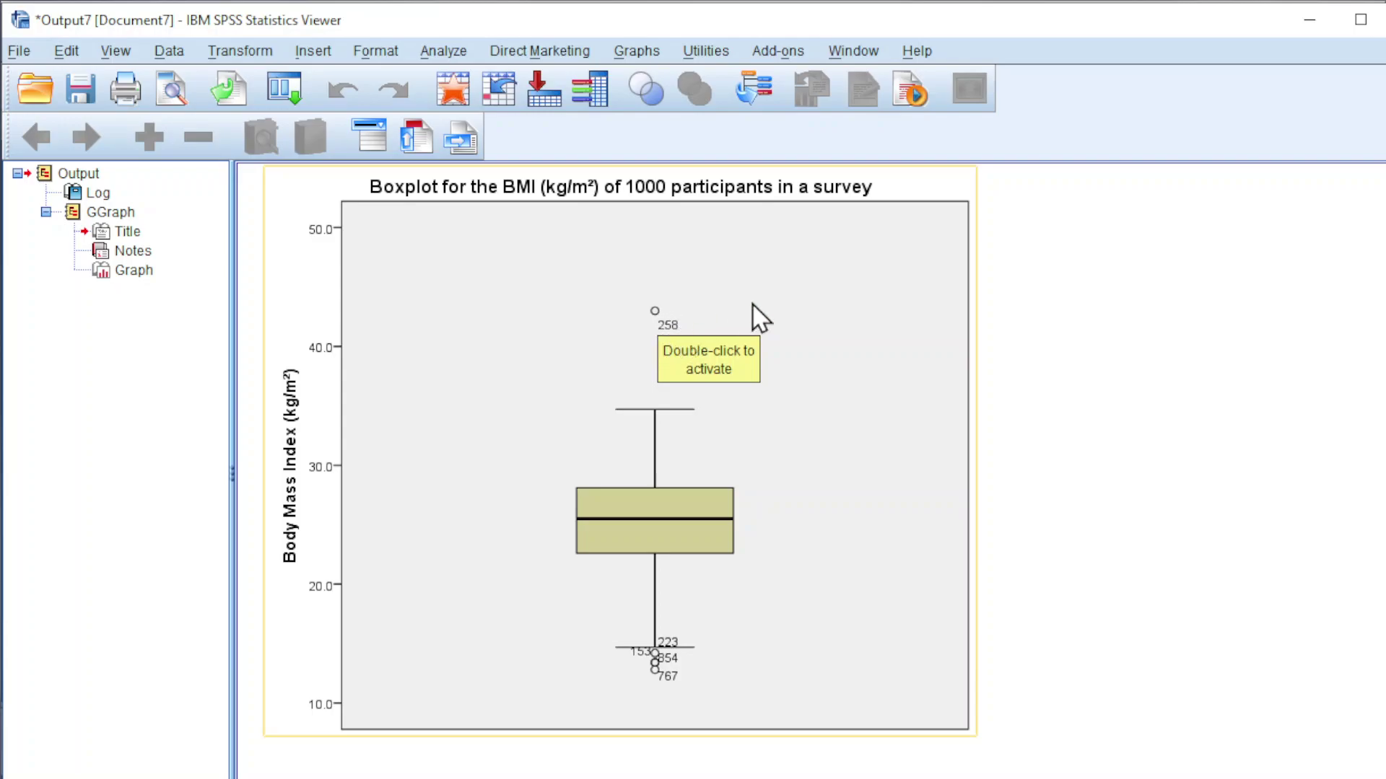
left_click(1309, 19)
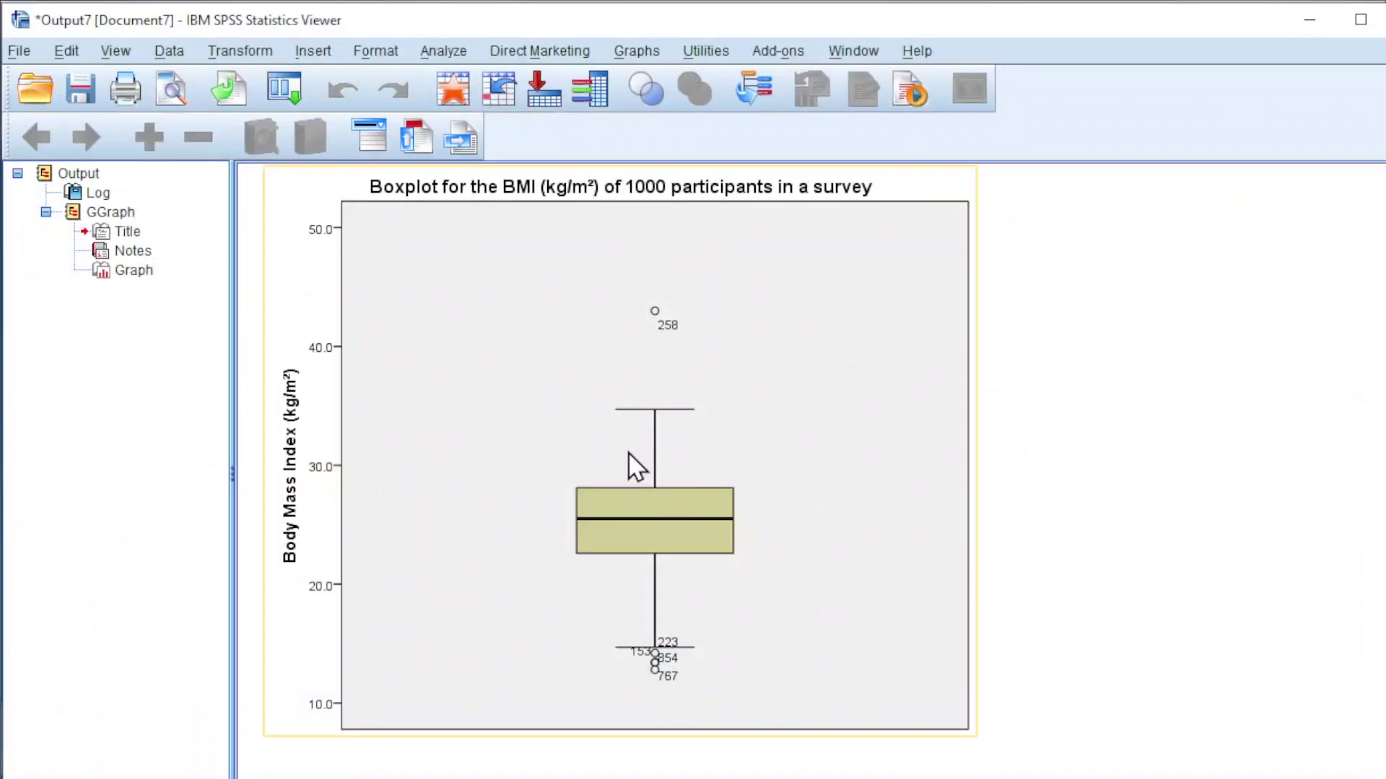
- In Chart Editor, enlarge the outlier case-number labels to preferred size 16
left_click(685, 406)
double_click(686, 407)
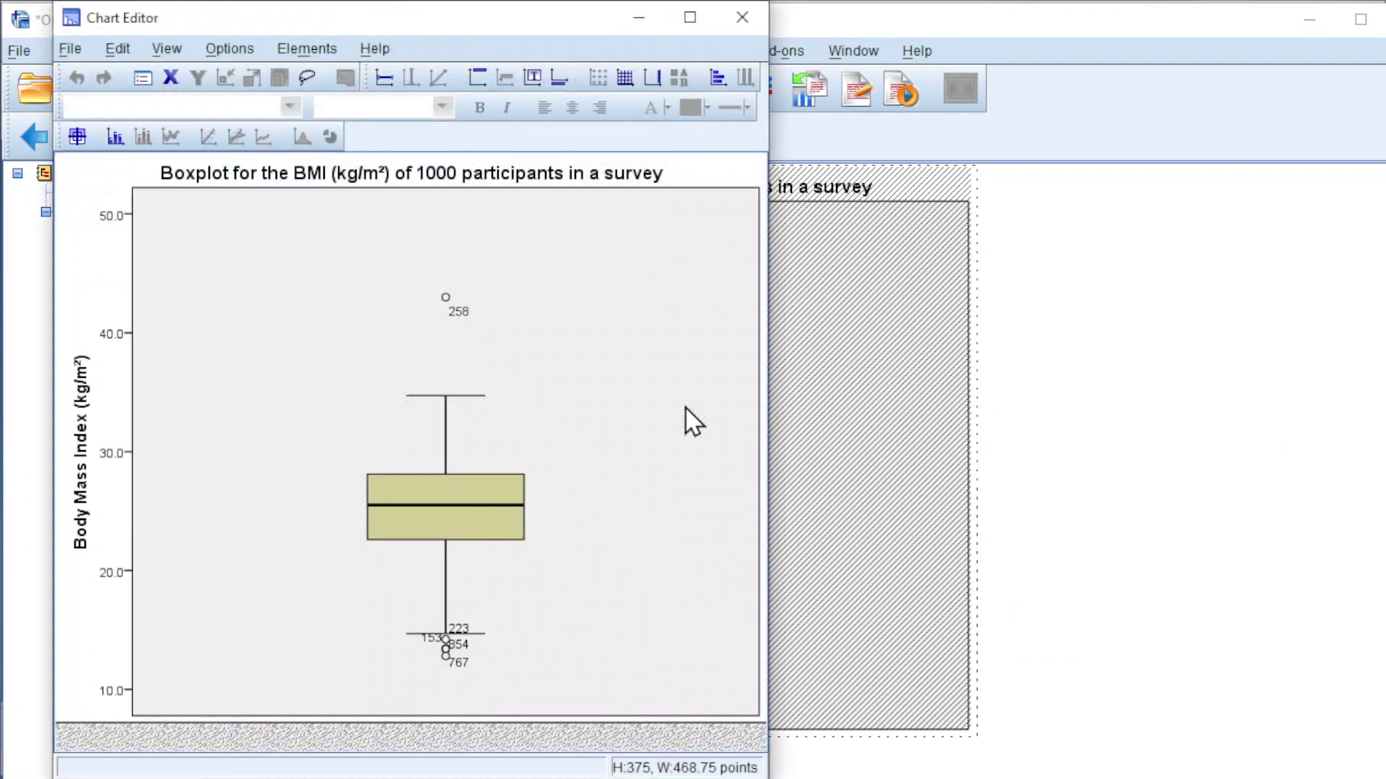
double_click(460, 312)
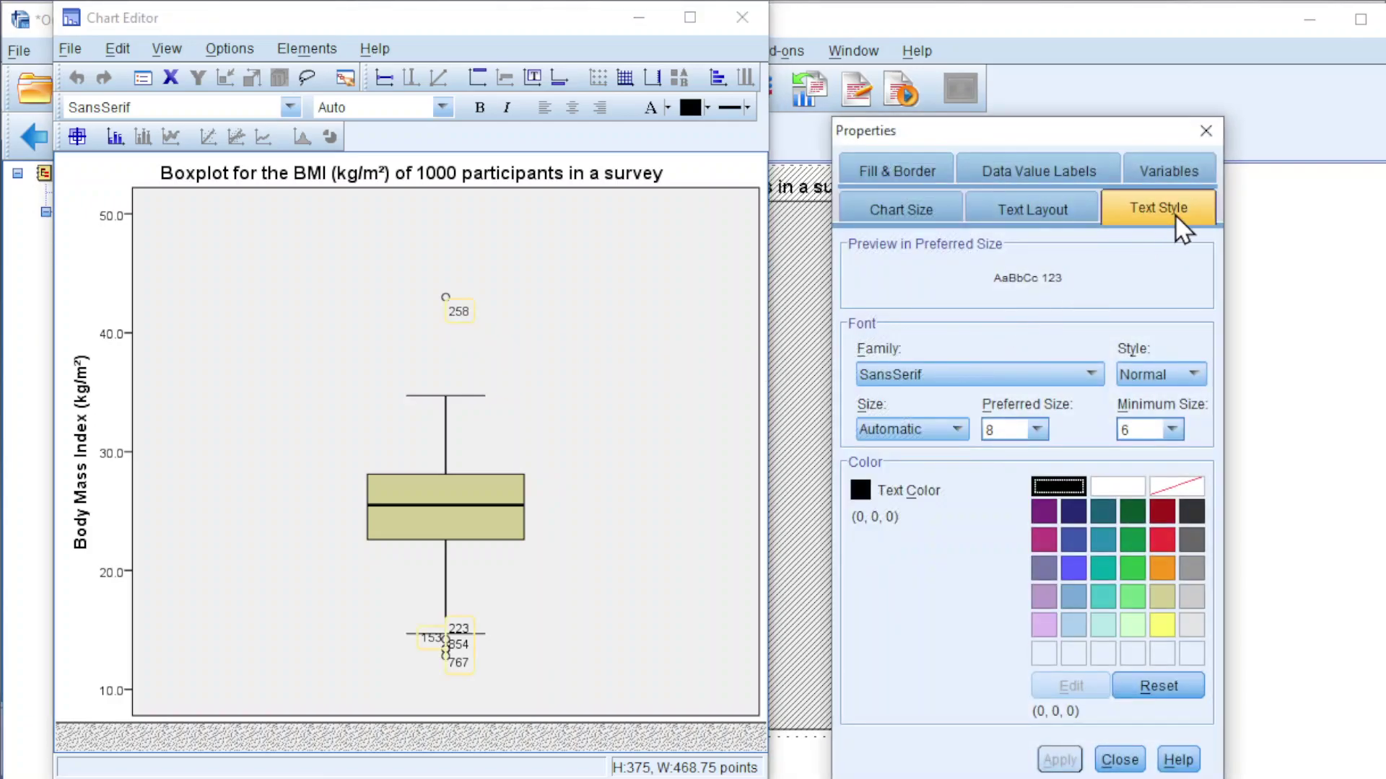
left_click(1037, 428)
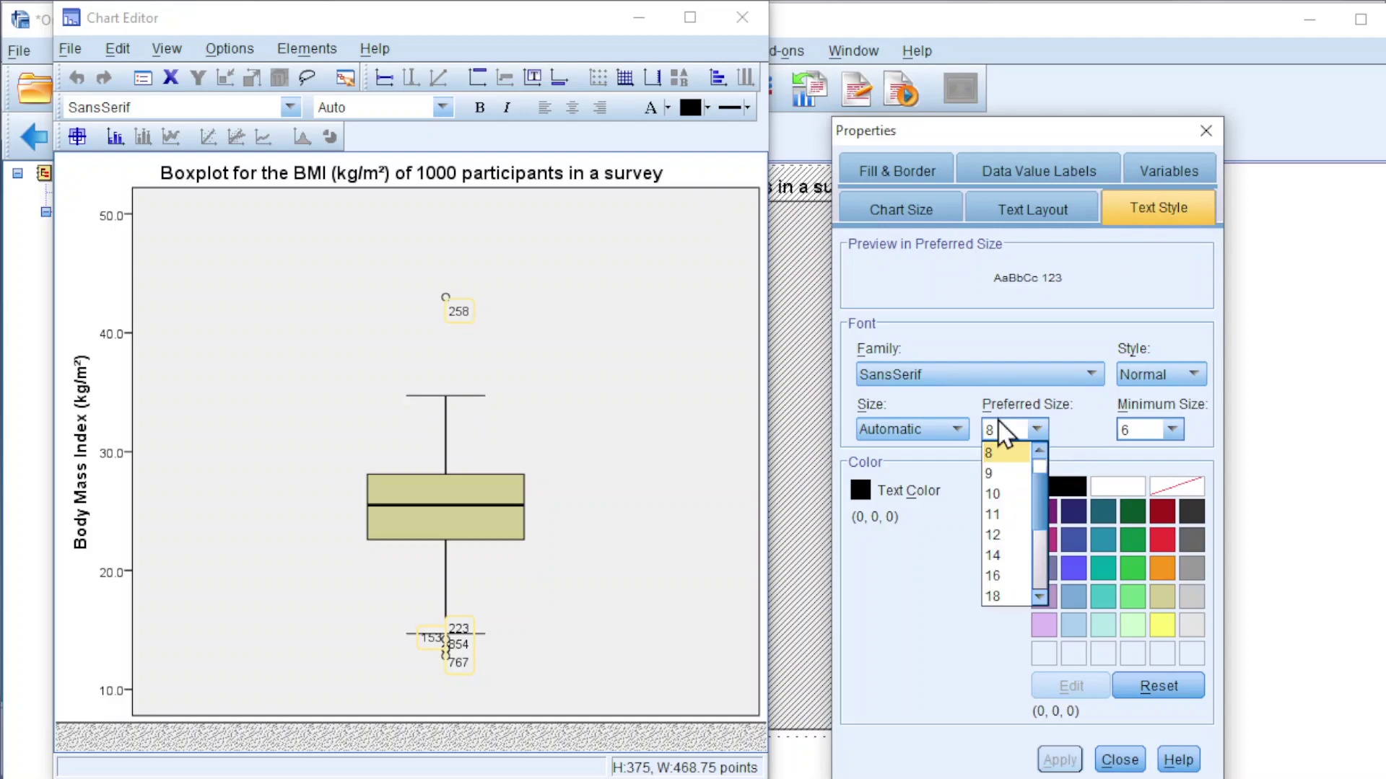
left_click(993, 575)
left_click(1055, 758)
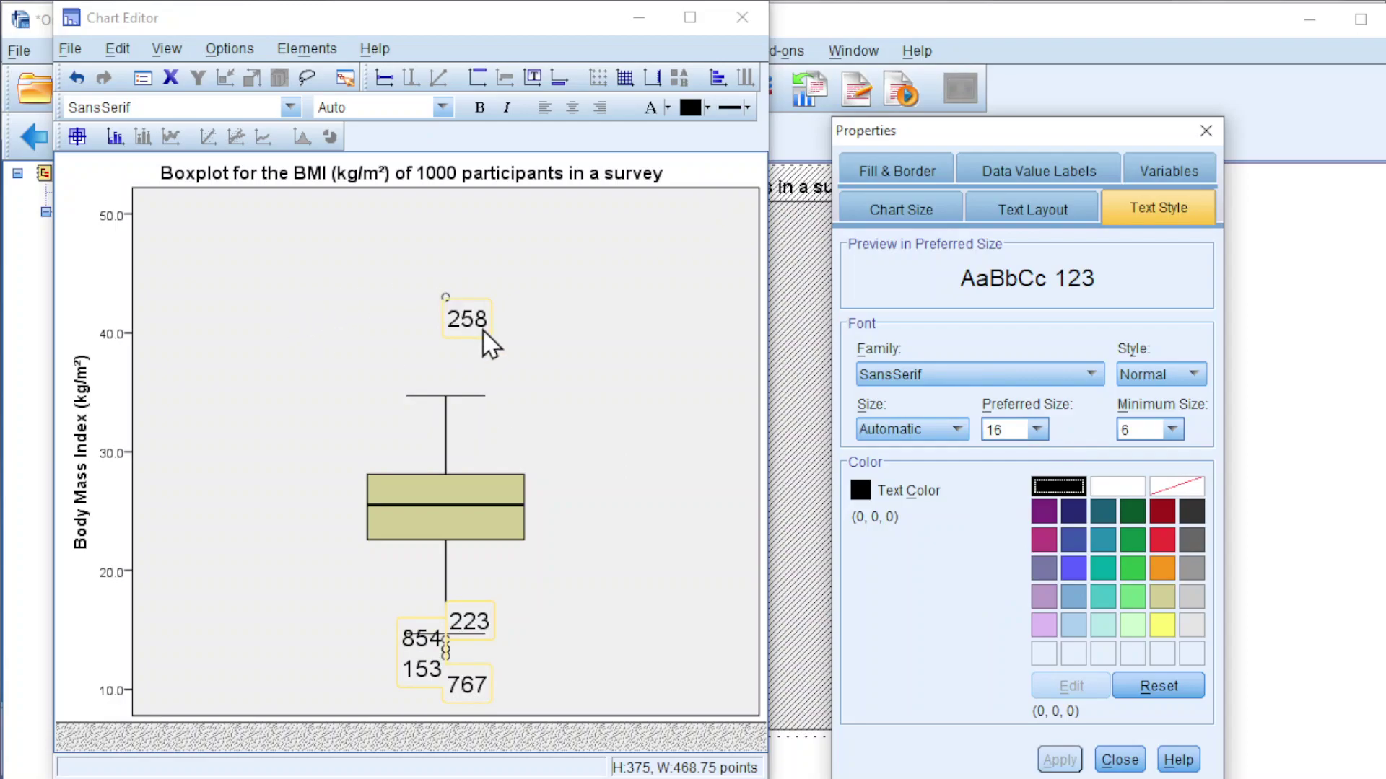
left_click(446, 297)
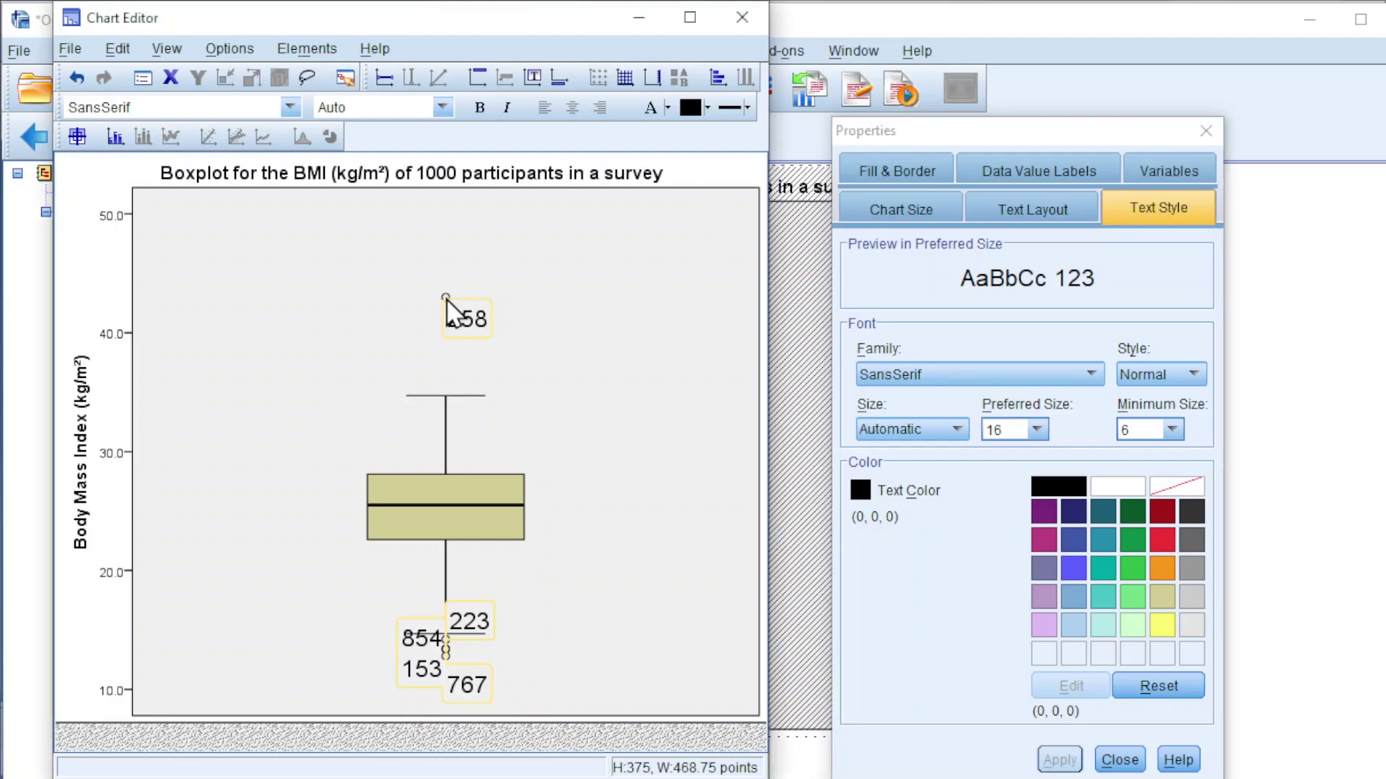
- Enlarge the outlier circle markers to size 15
left_click(1158, 247)
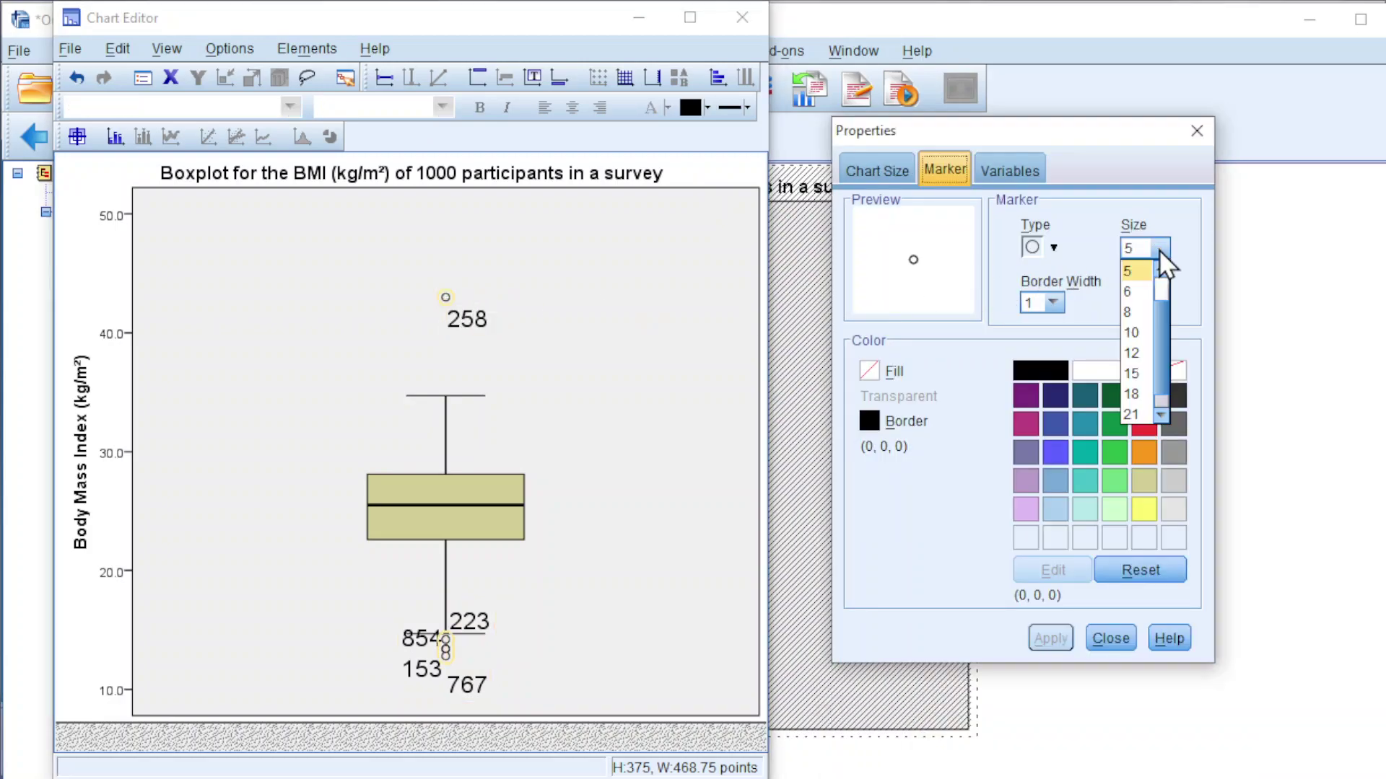
left_click(1140, 367)
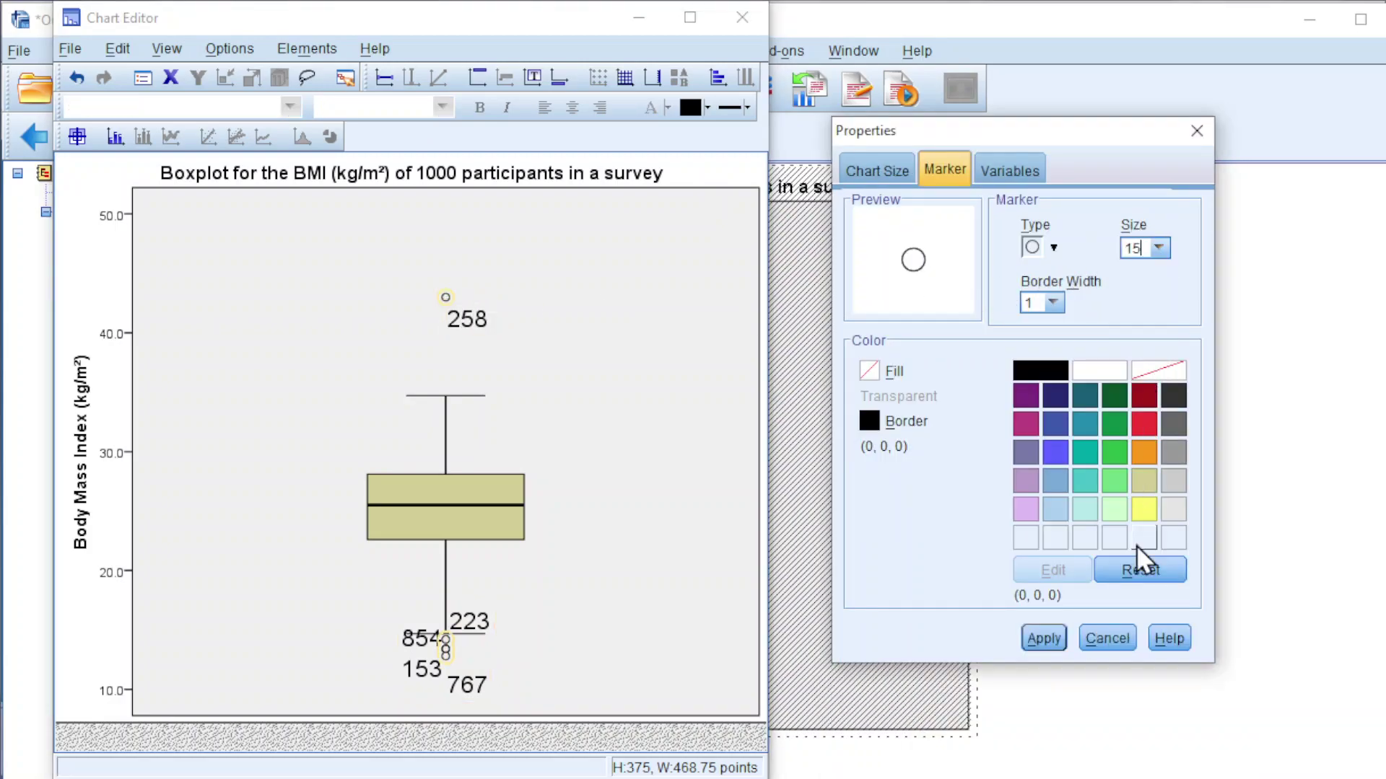
left_click(1032, 640)
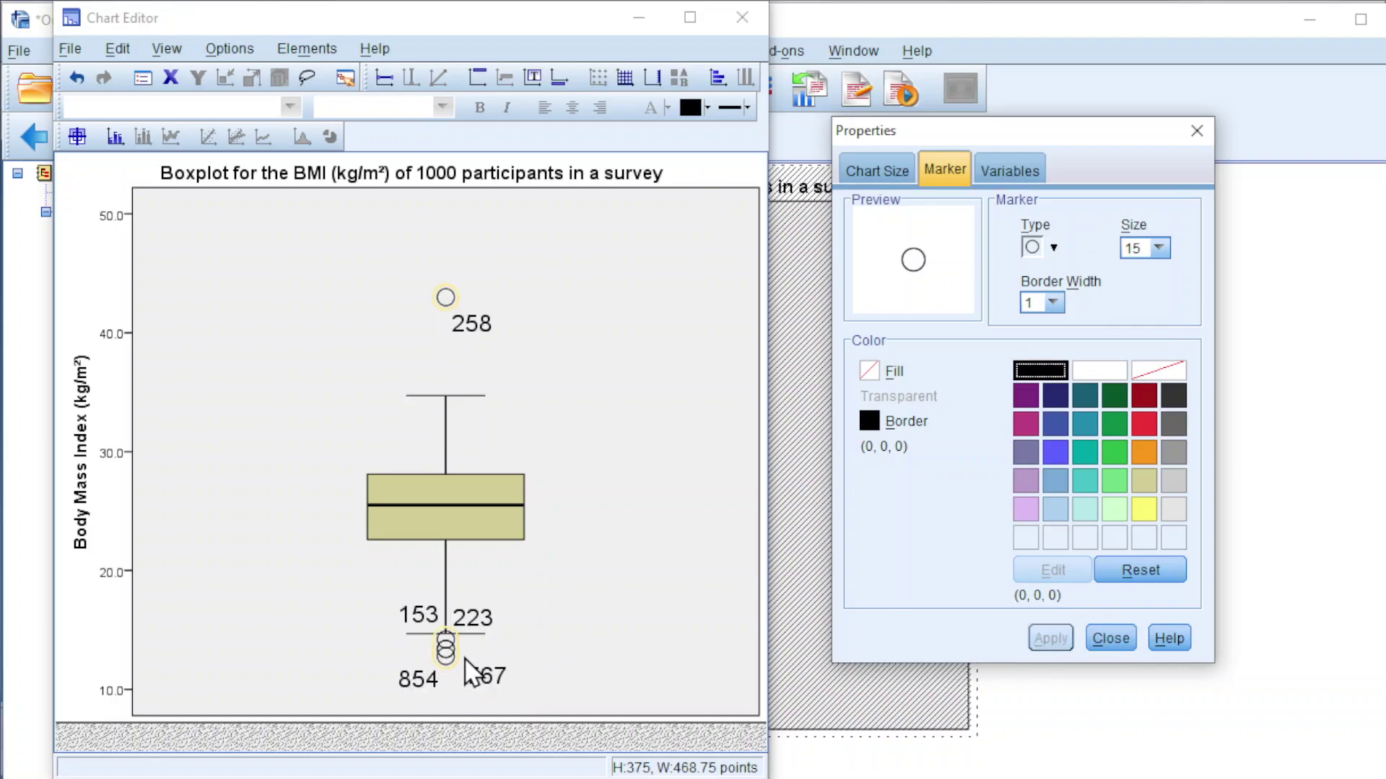
- Widen the box and whiskers to 63% bar width and close the Properties window
left_click(430, 524)
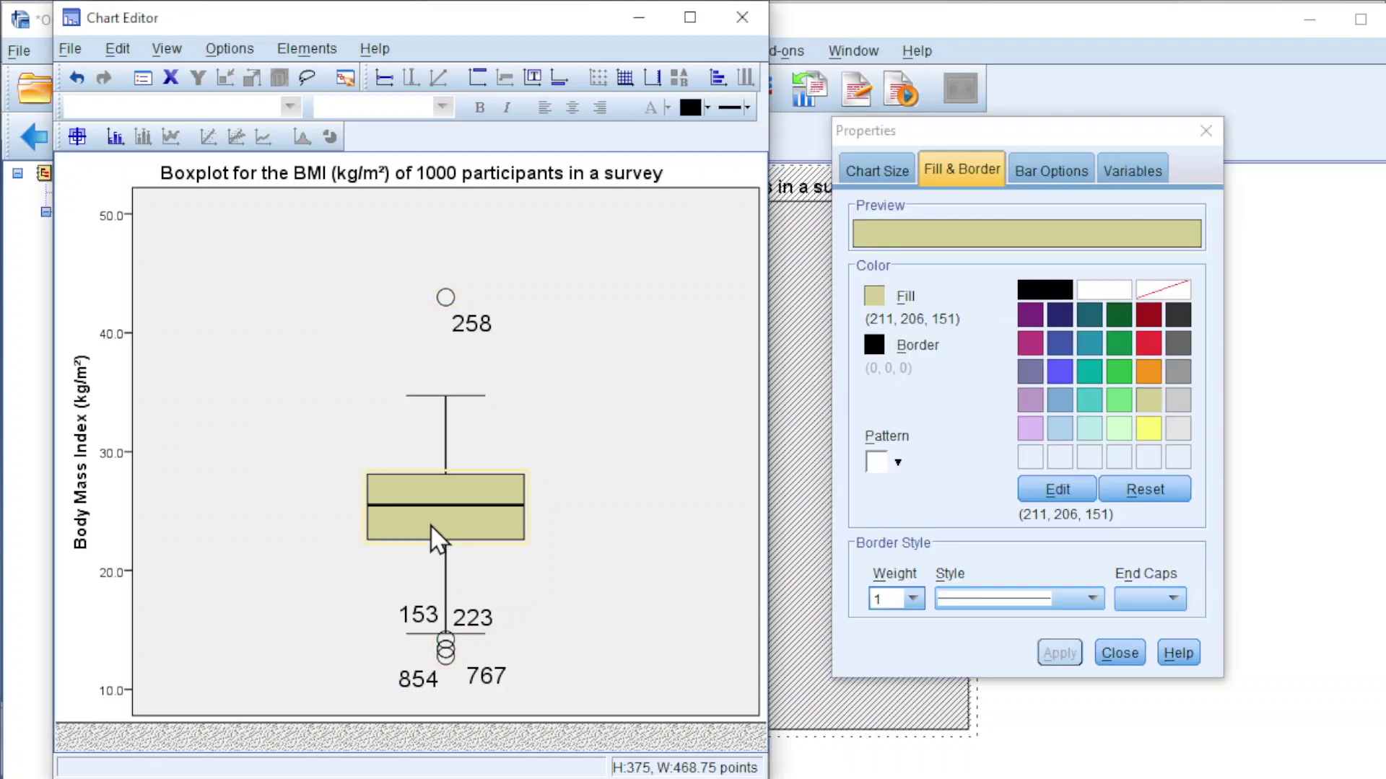
left_click(1052, 173)
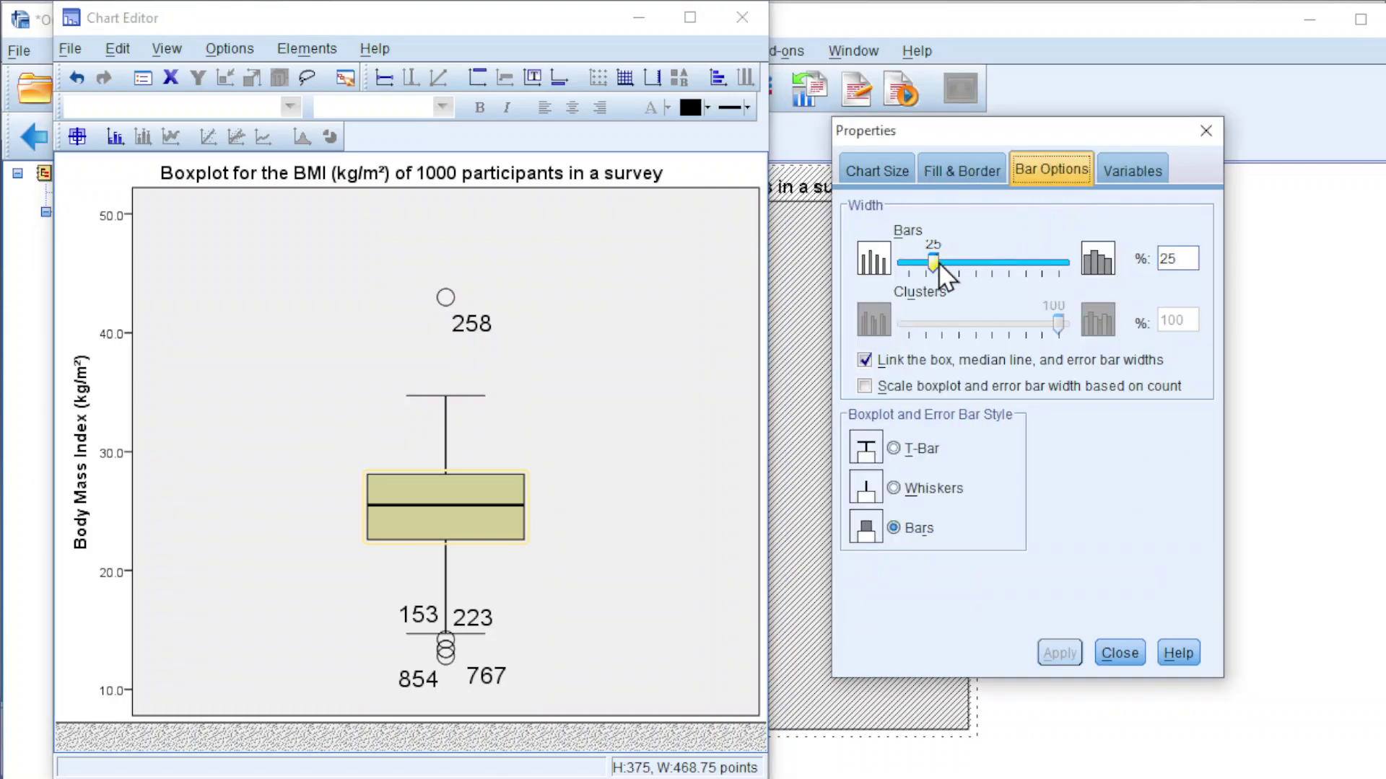
left_click_drag(931, 261, 995, 263)
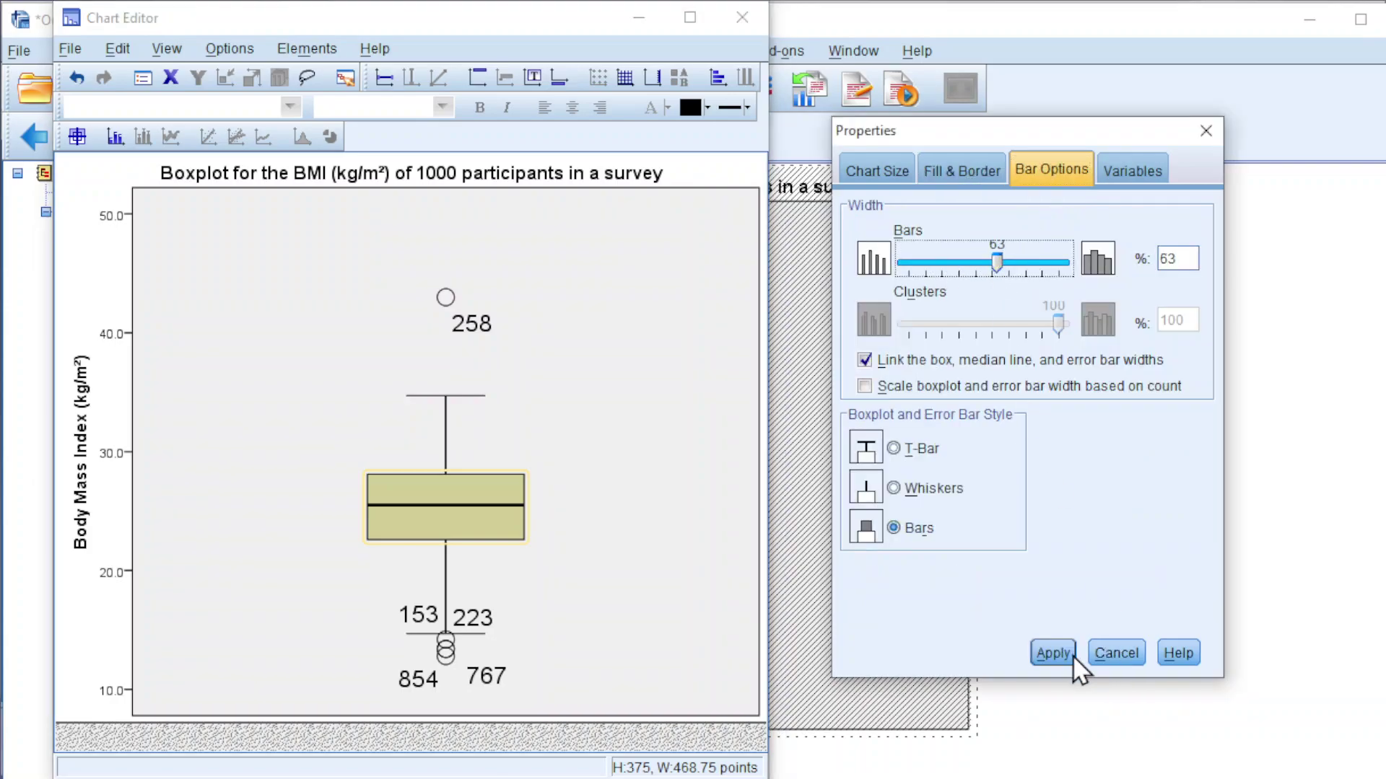
left_click(1053, 651)
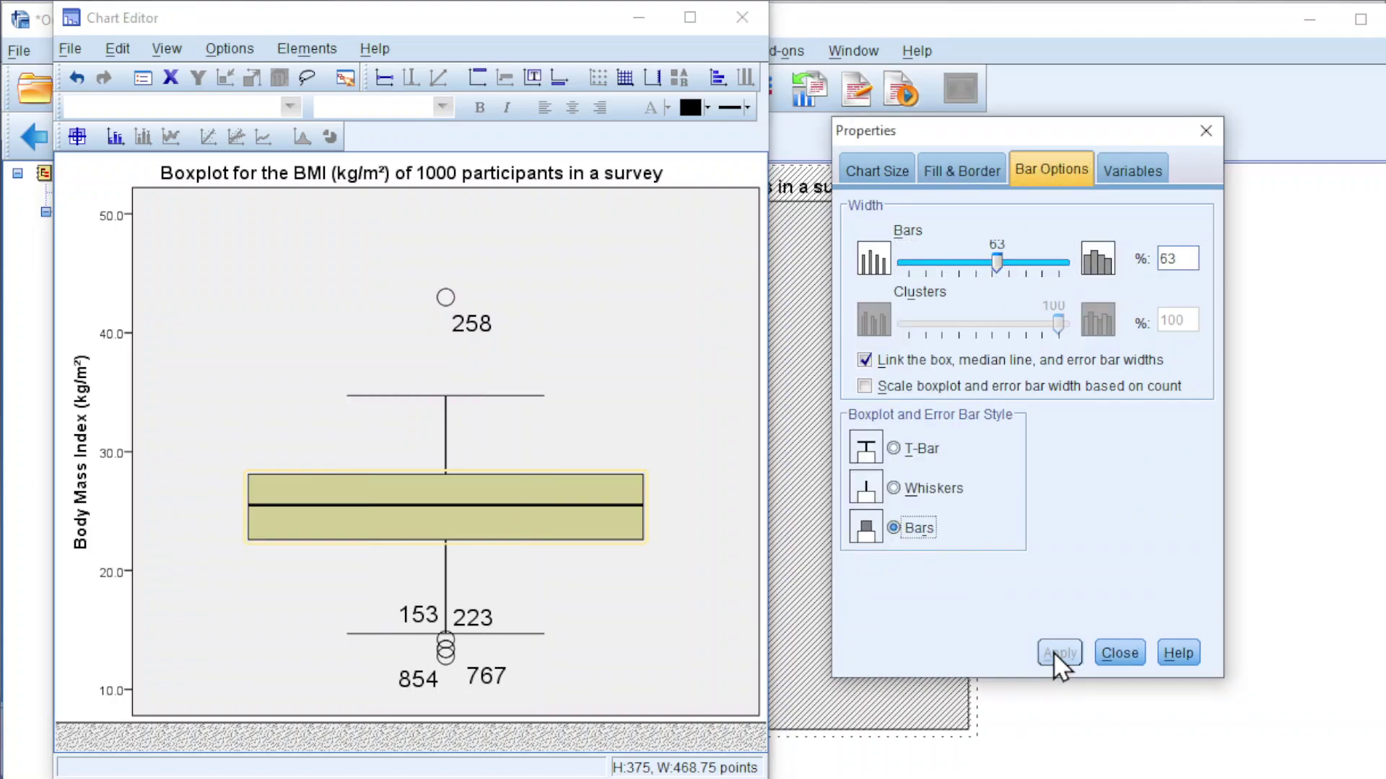
left_click(556, 556)
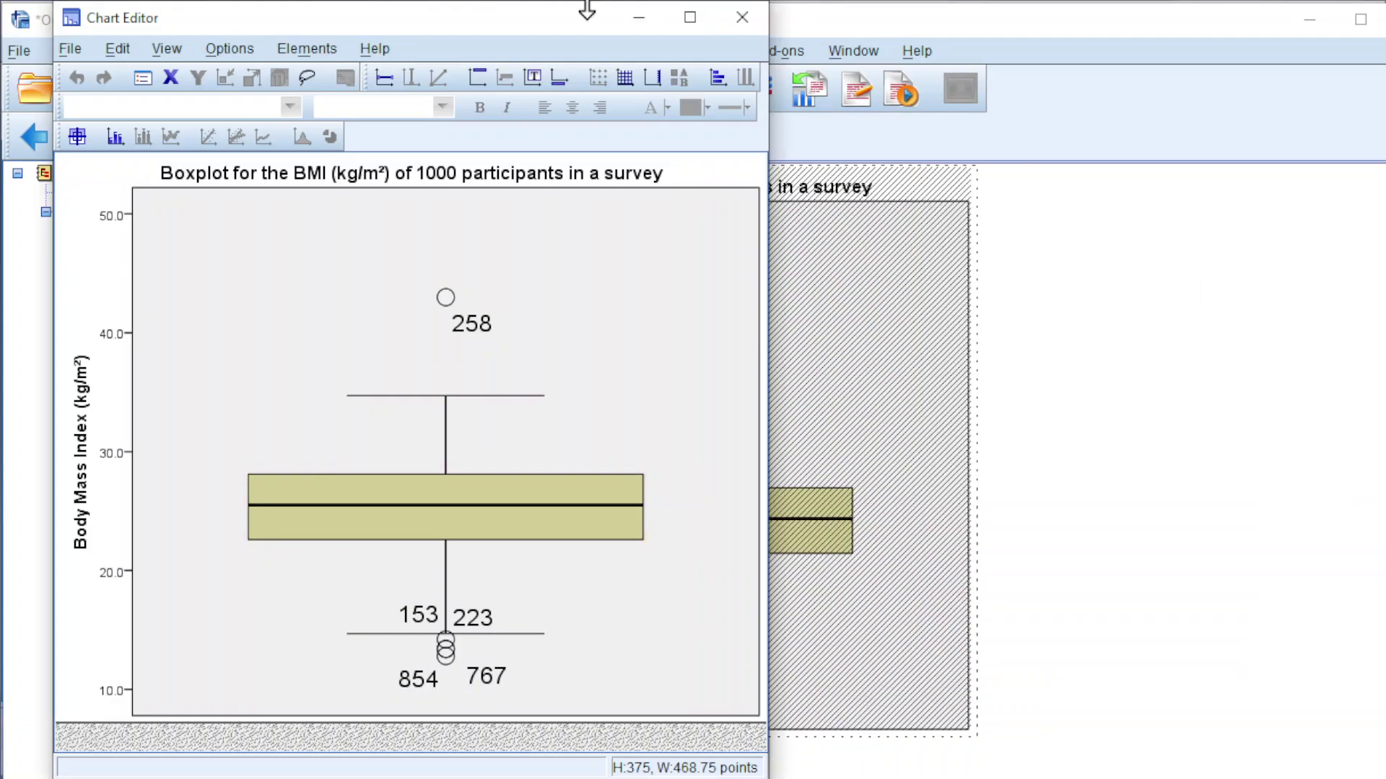
- Start a new simple boxplot with Body Mass Index on the Y axis and Gender on the X axis
left_click(760, 26)
left_click(648, 49)
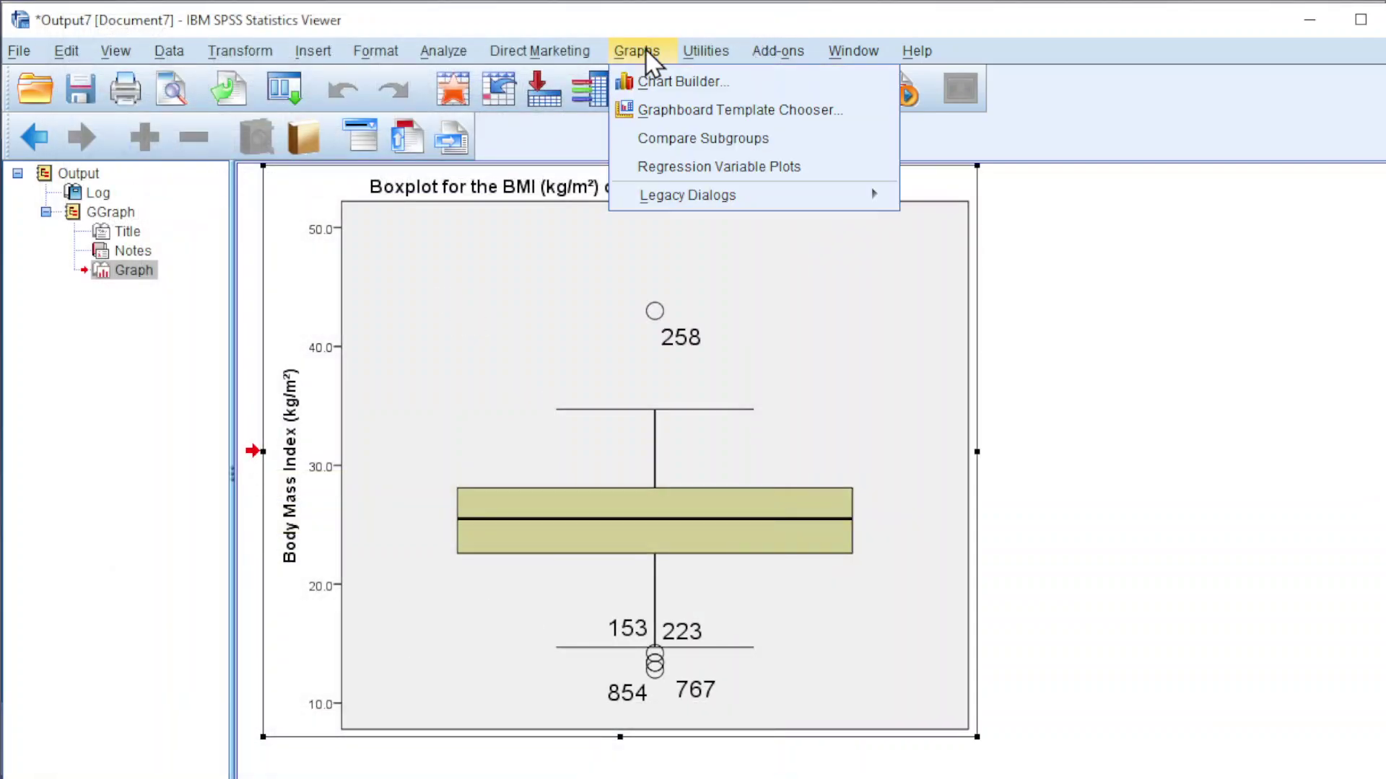
left_click(660, 84)
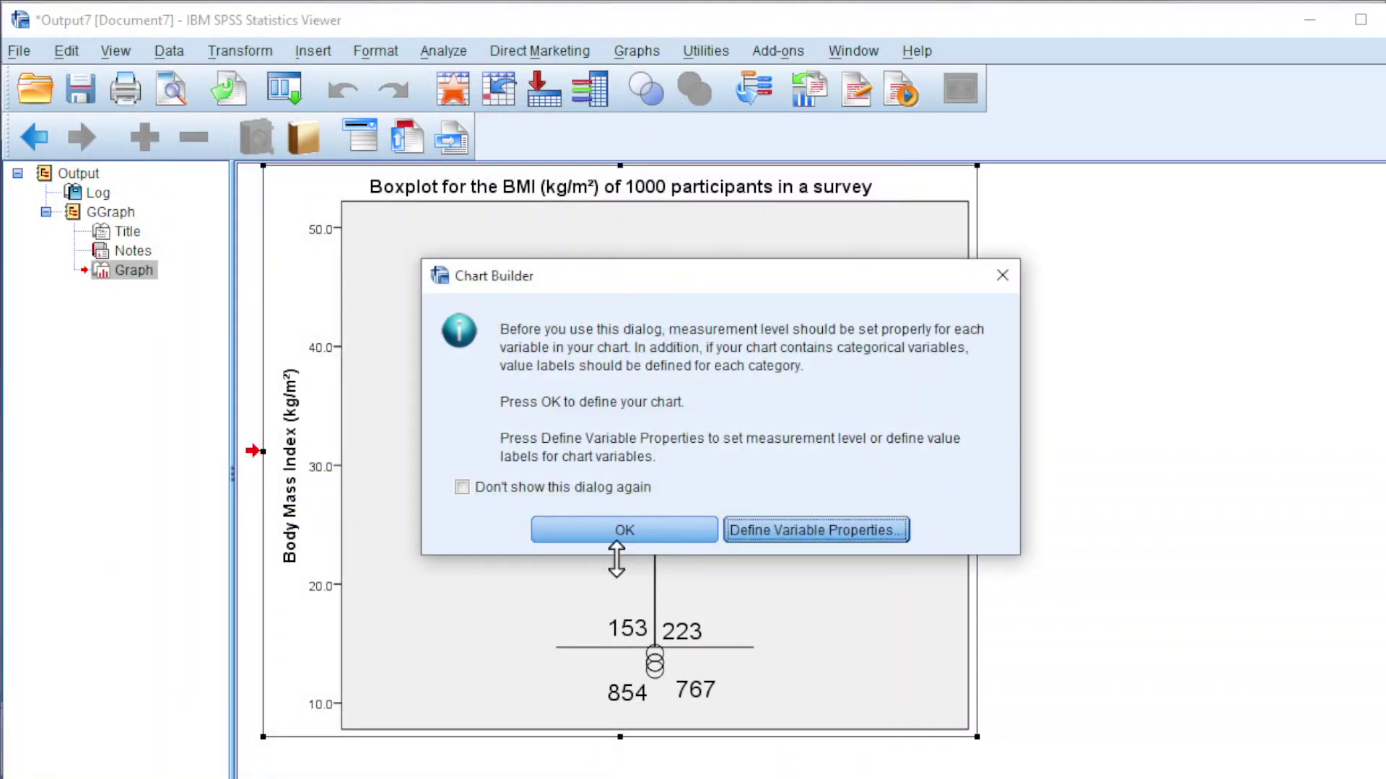
left_click(625, 530)
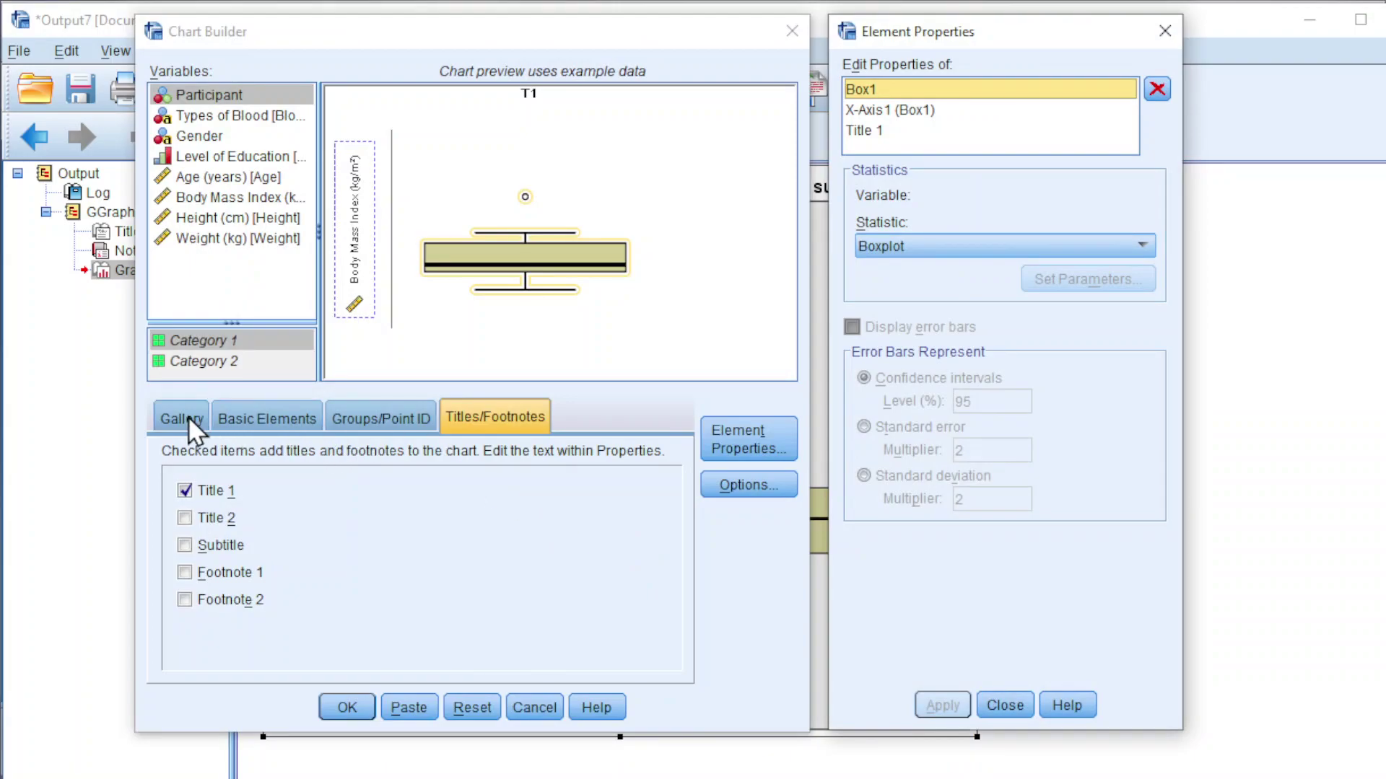
left_click(176, 418)
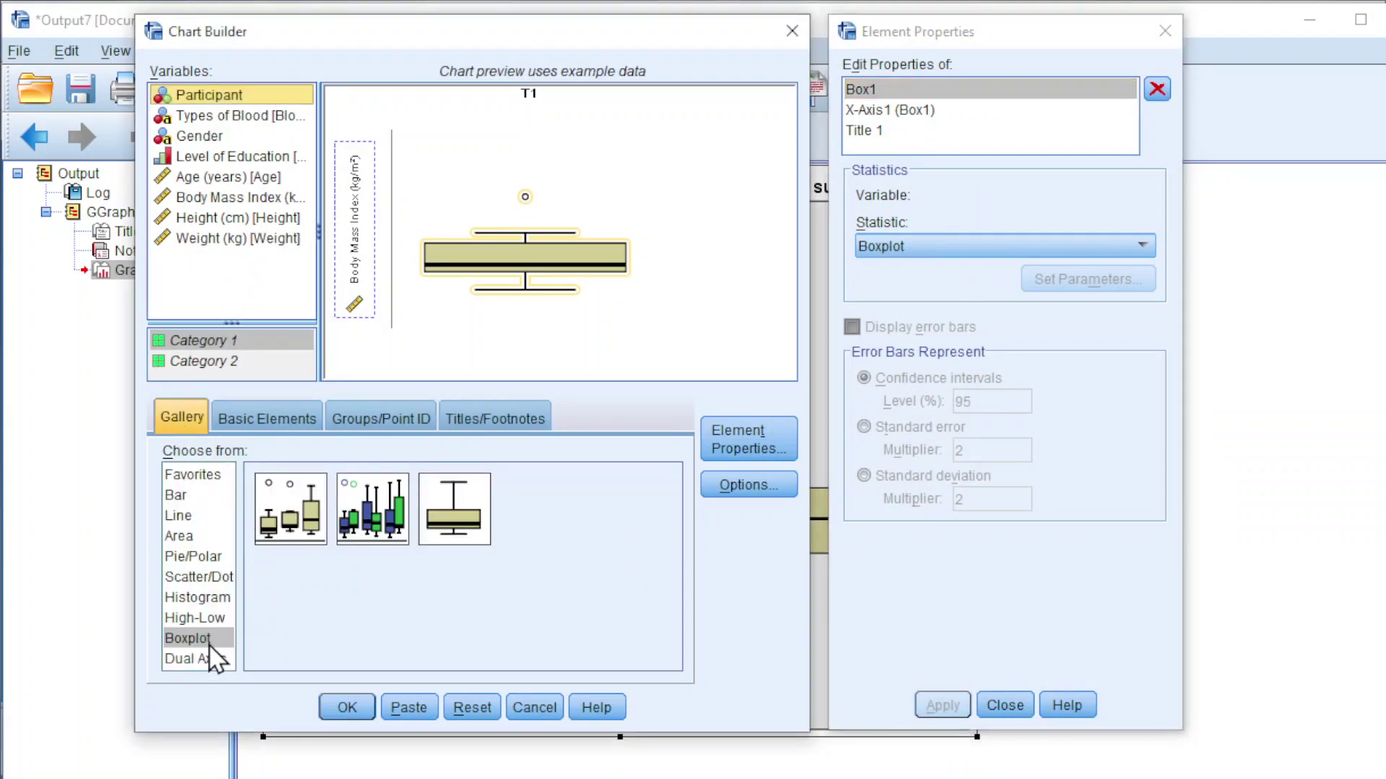
double_click(289, 520)
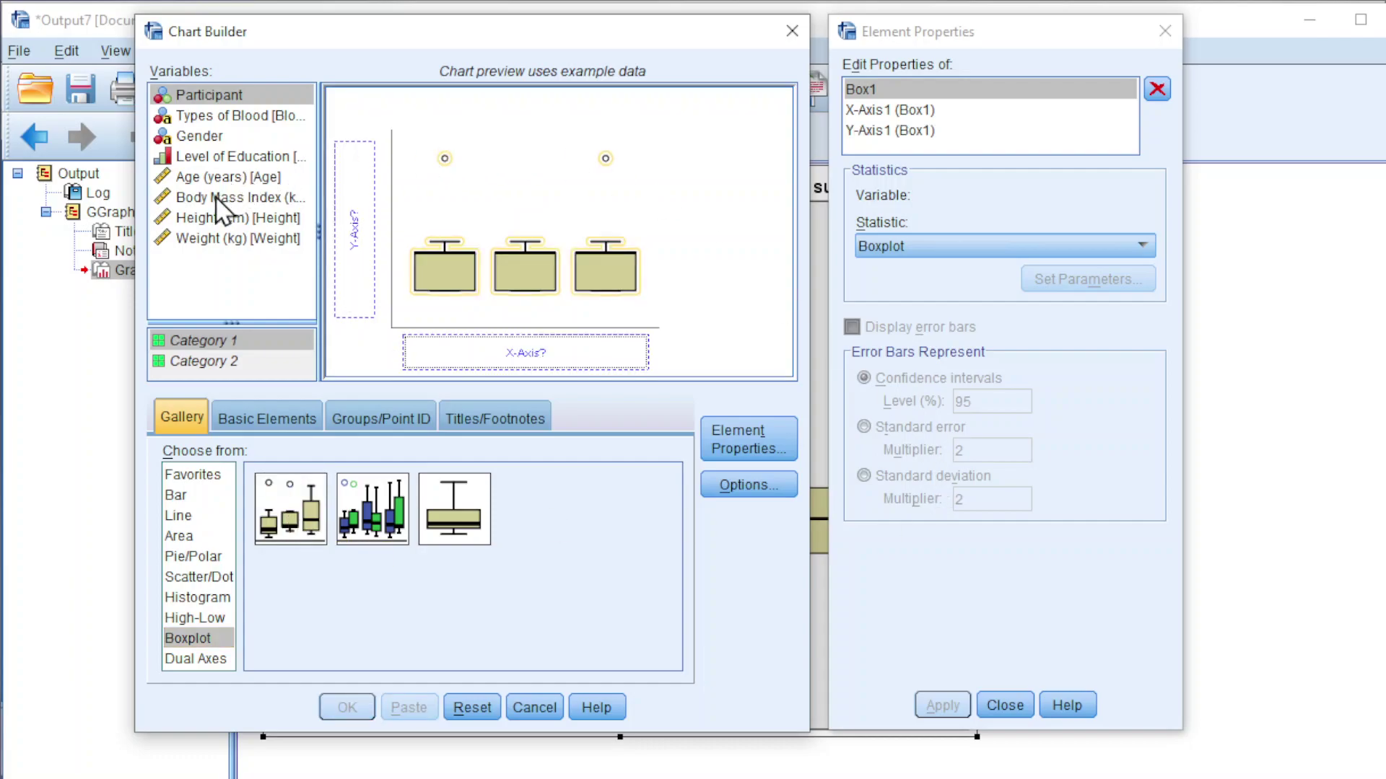
left_click_drag(216, 199, 352, 247)
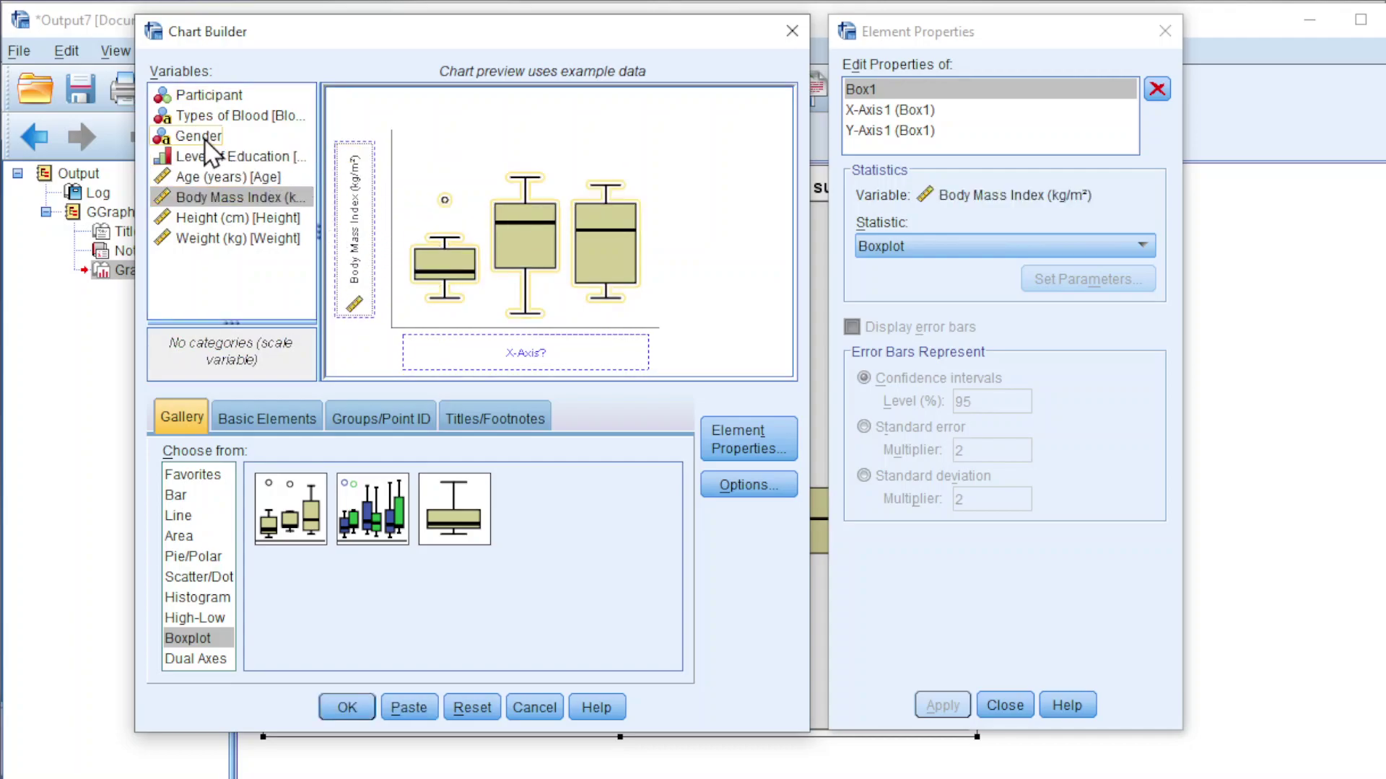
left_click_drag(198, 135, 514, 352)
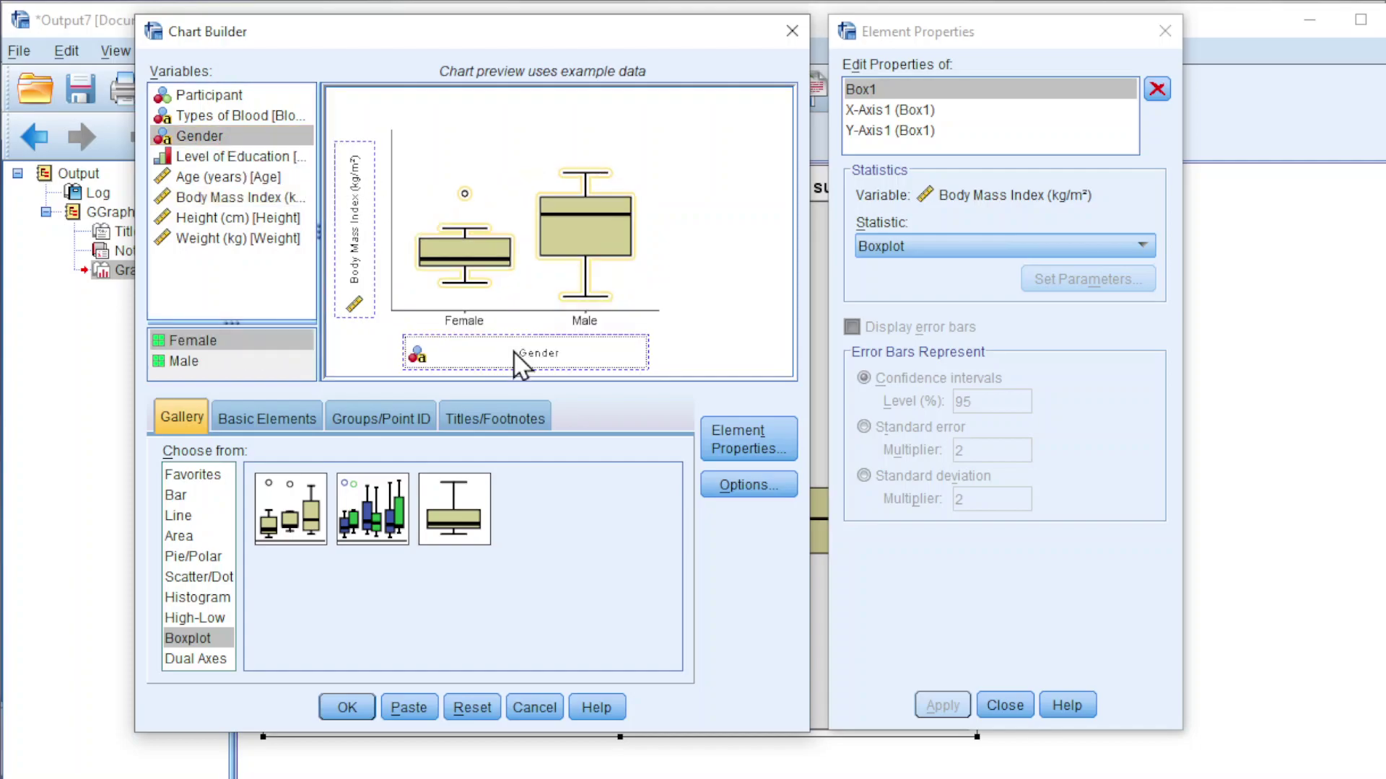
- Title it 'Boxplot for the BMI (kg/m²) of 1000 participants in a survey' and generate the chart
left_click(514, 412)
left_click(206, 494)
left_click(938, 297)
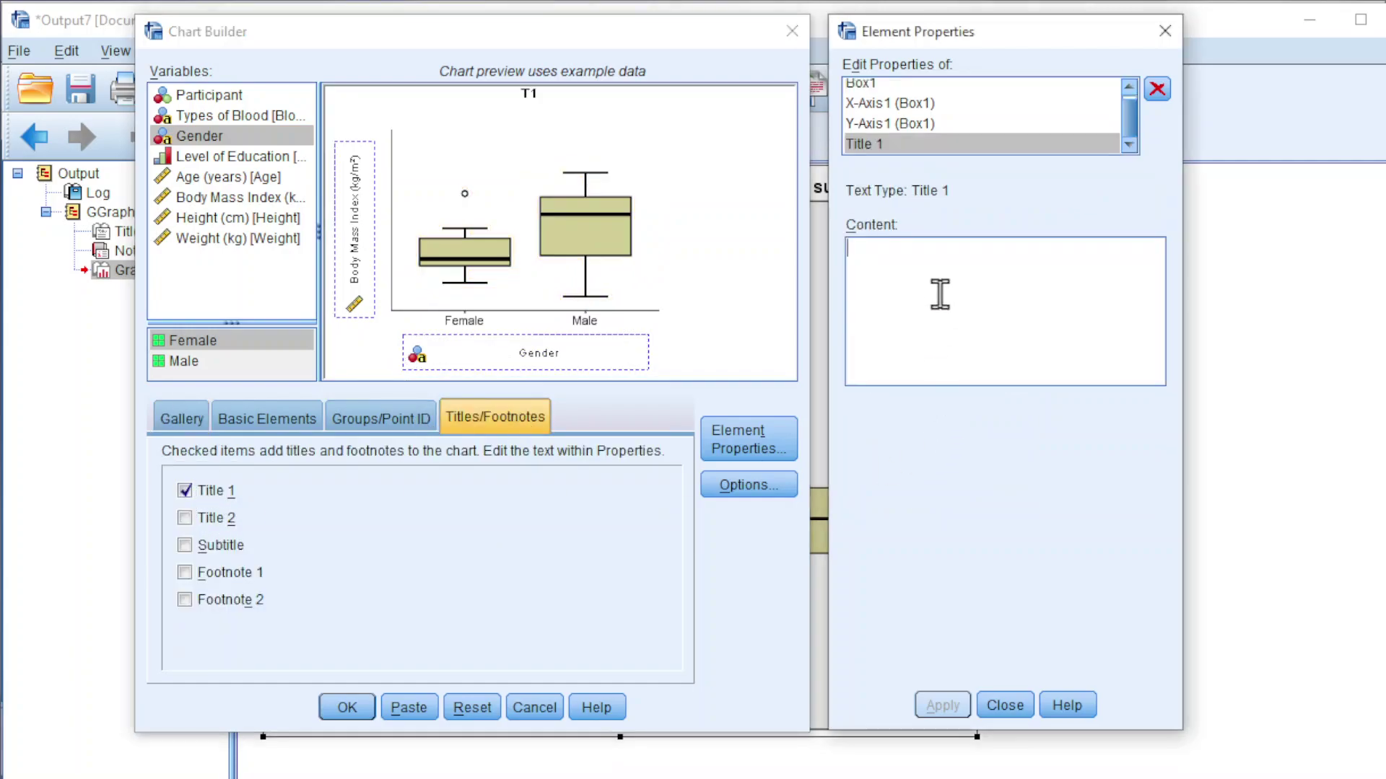
key("ctrl+v")
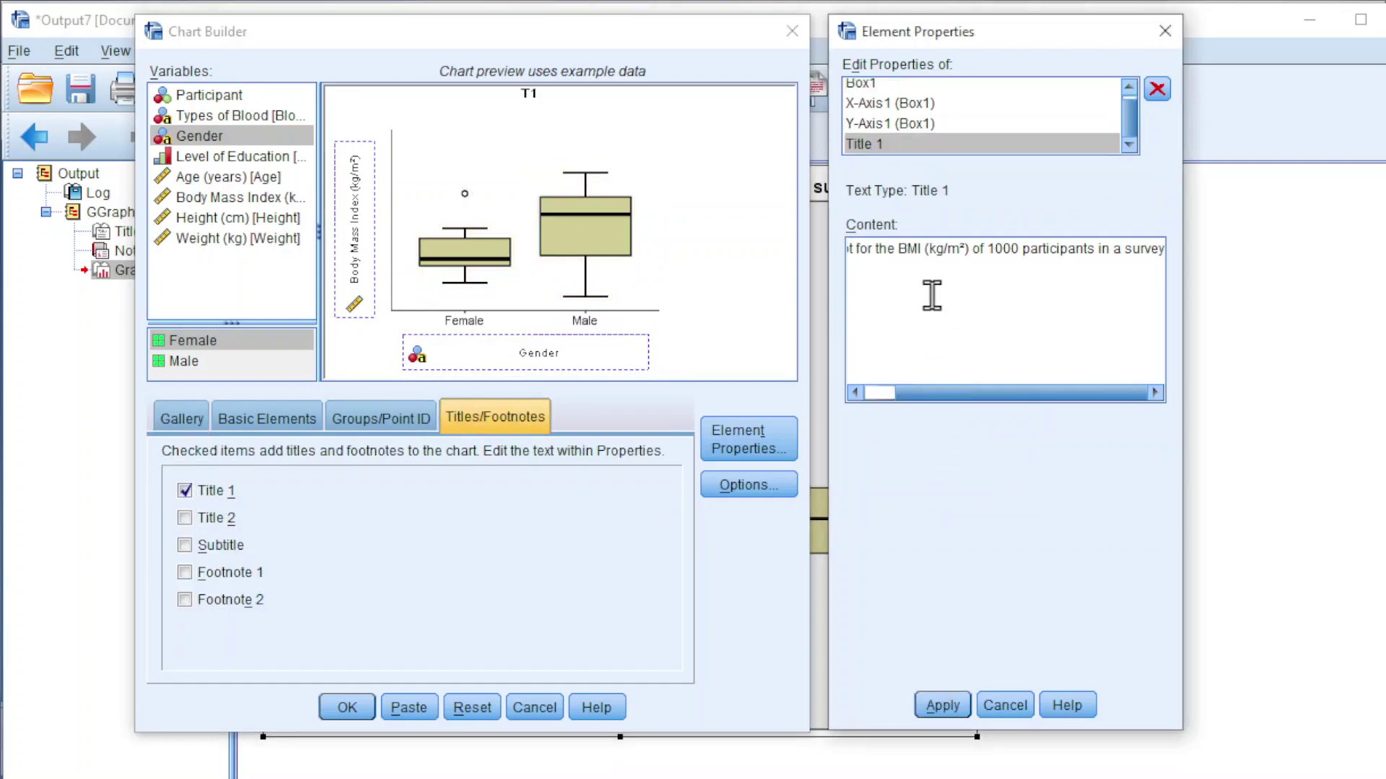
left_click(941, 705)
left_click(345, 706)
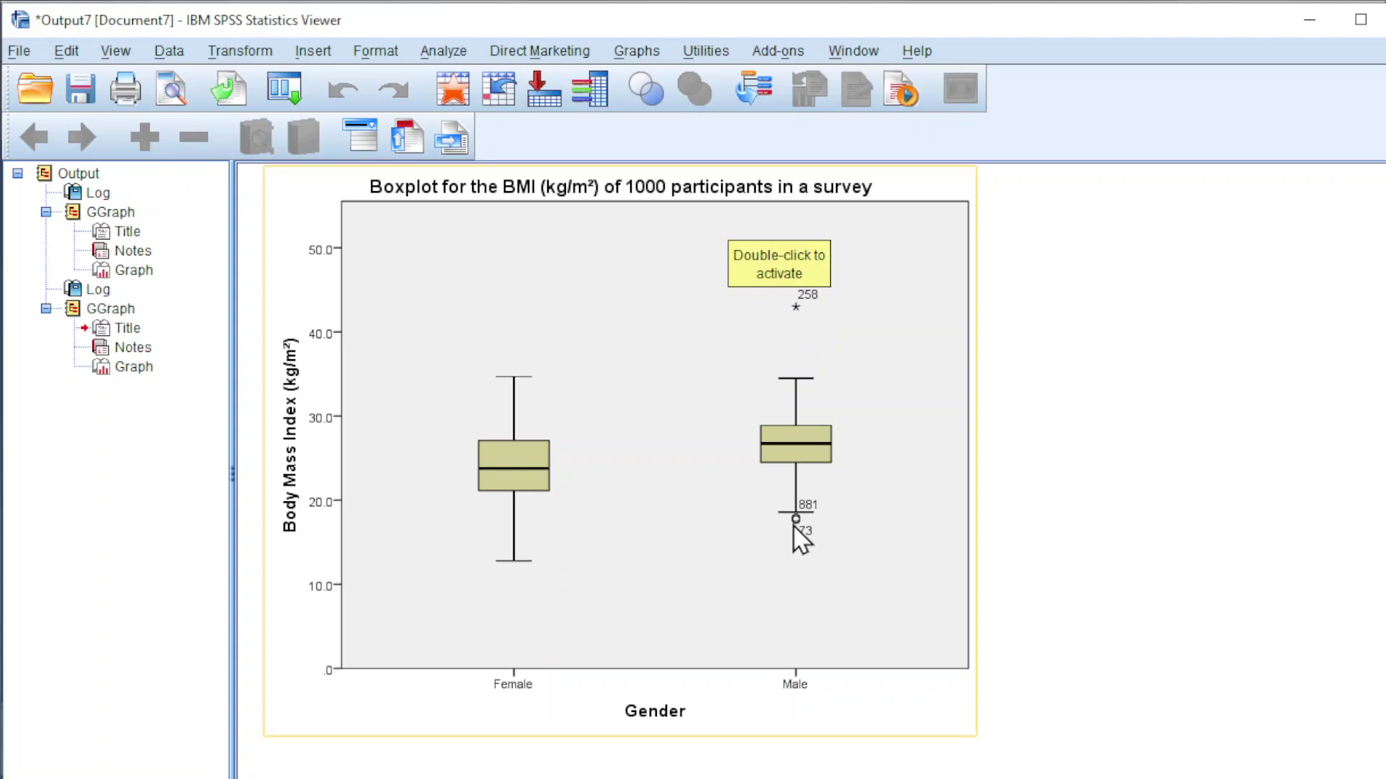
left_click(717, 445)
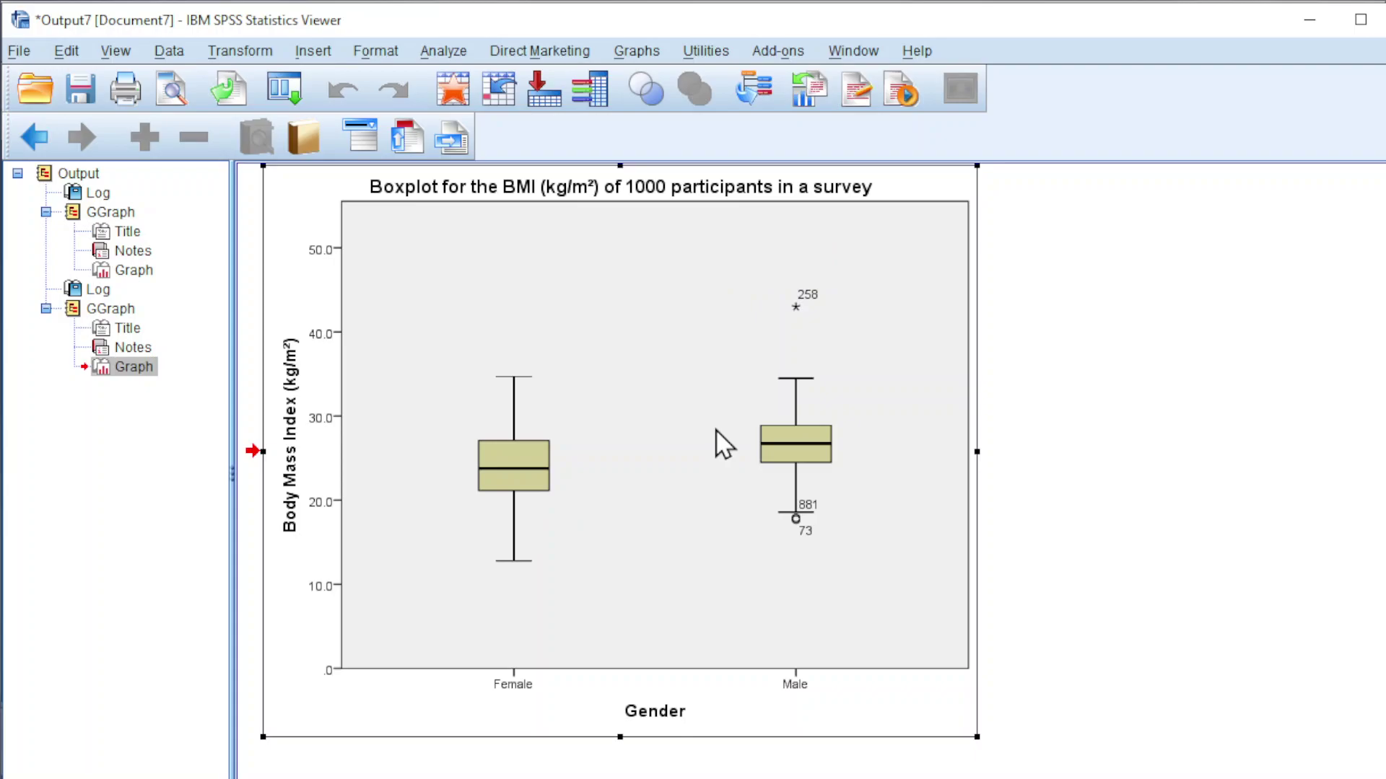
double_click(717, 446)
left_click(738, 21)
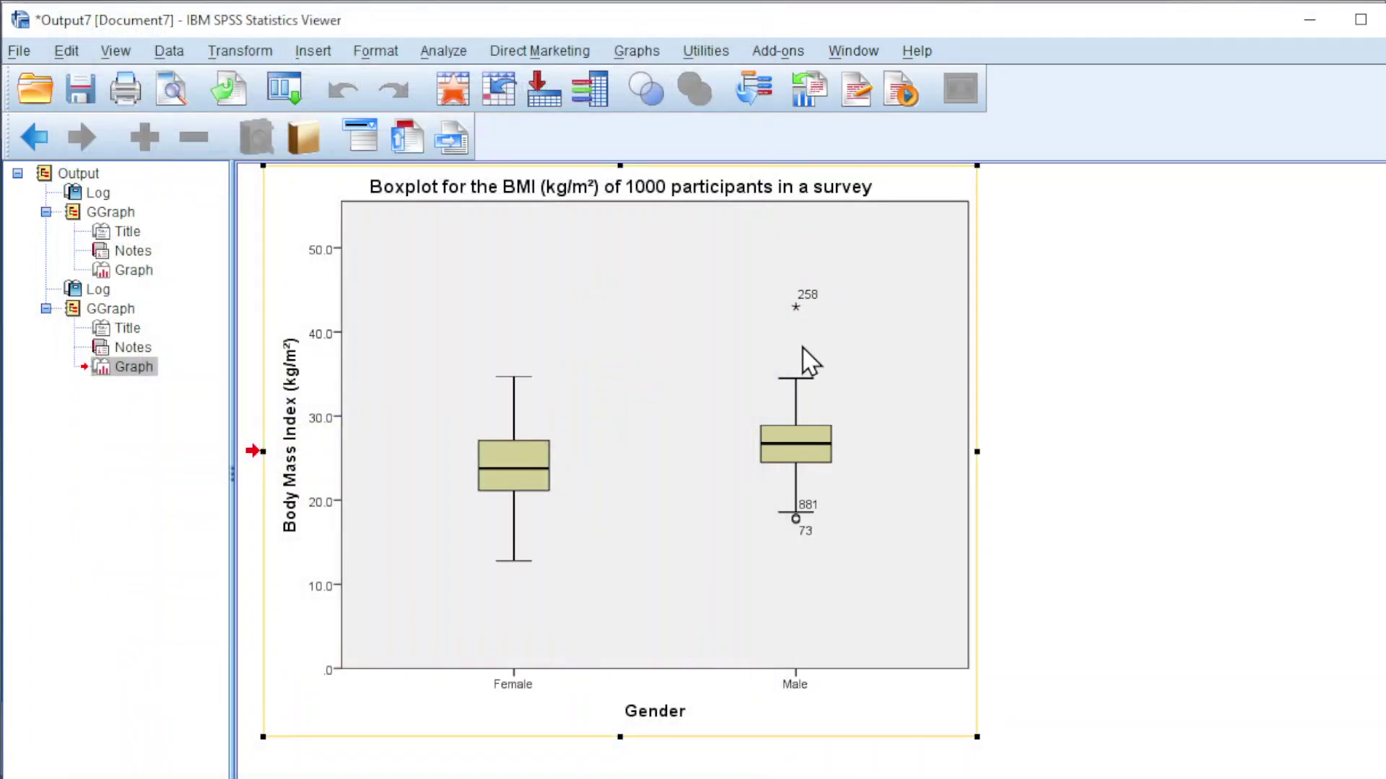
- Reopen Chart Builder, which still holds the BMI-by-Gender boxplot definition
left_click(638, 61)
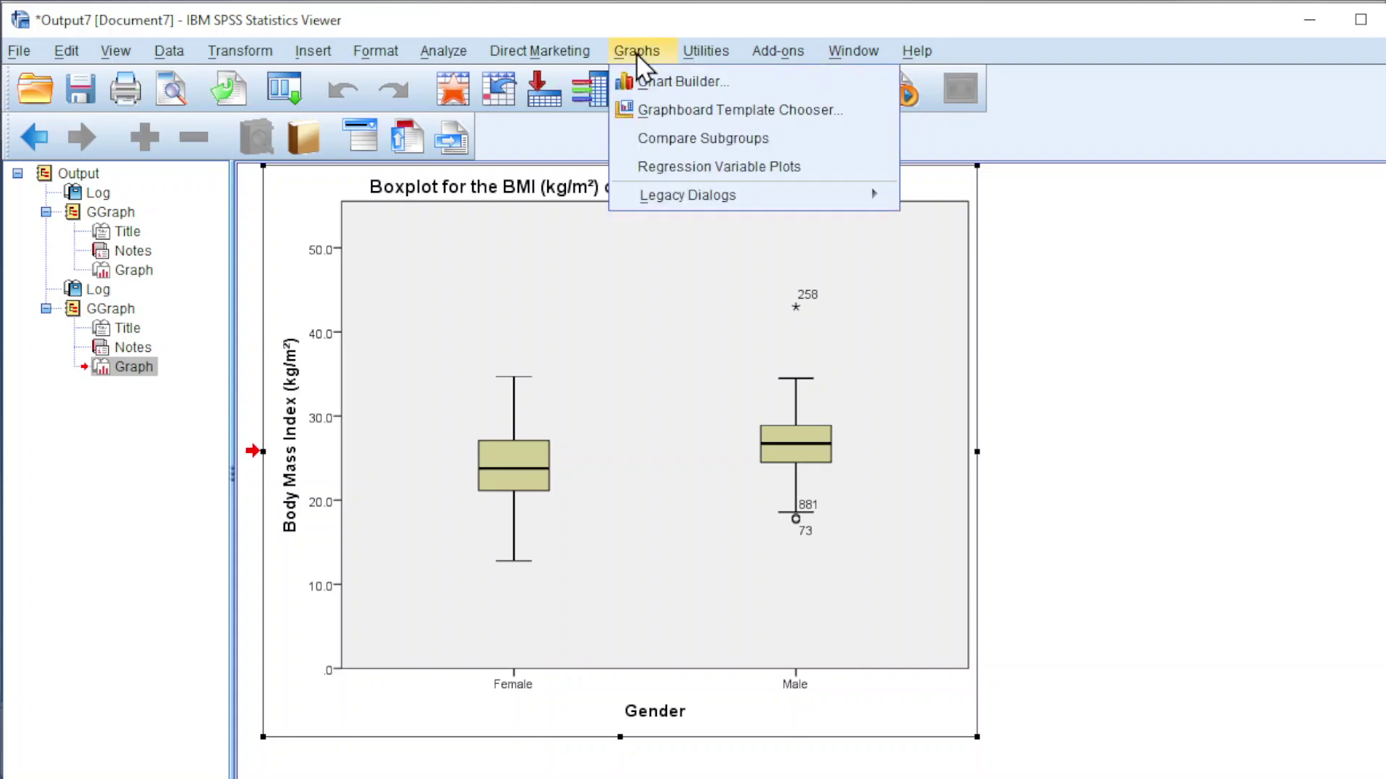
left_click(662, 82)
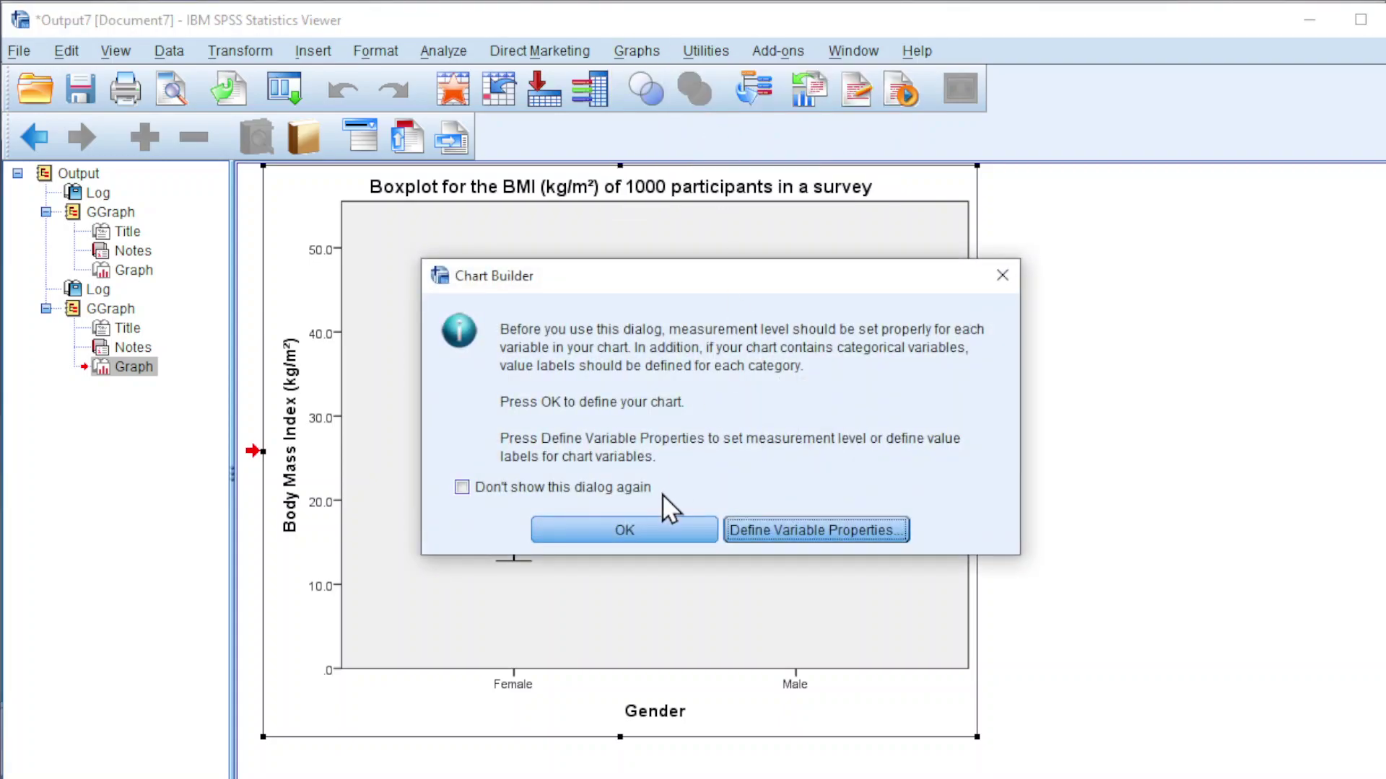
left_click(635, 528)
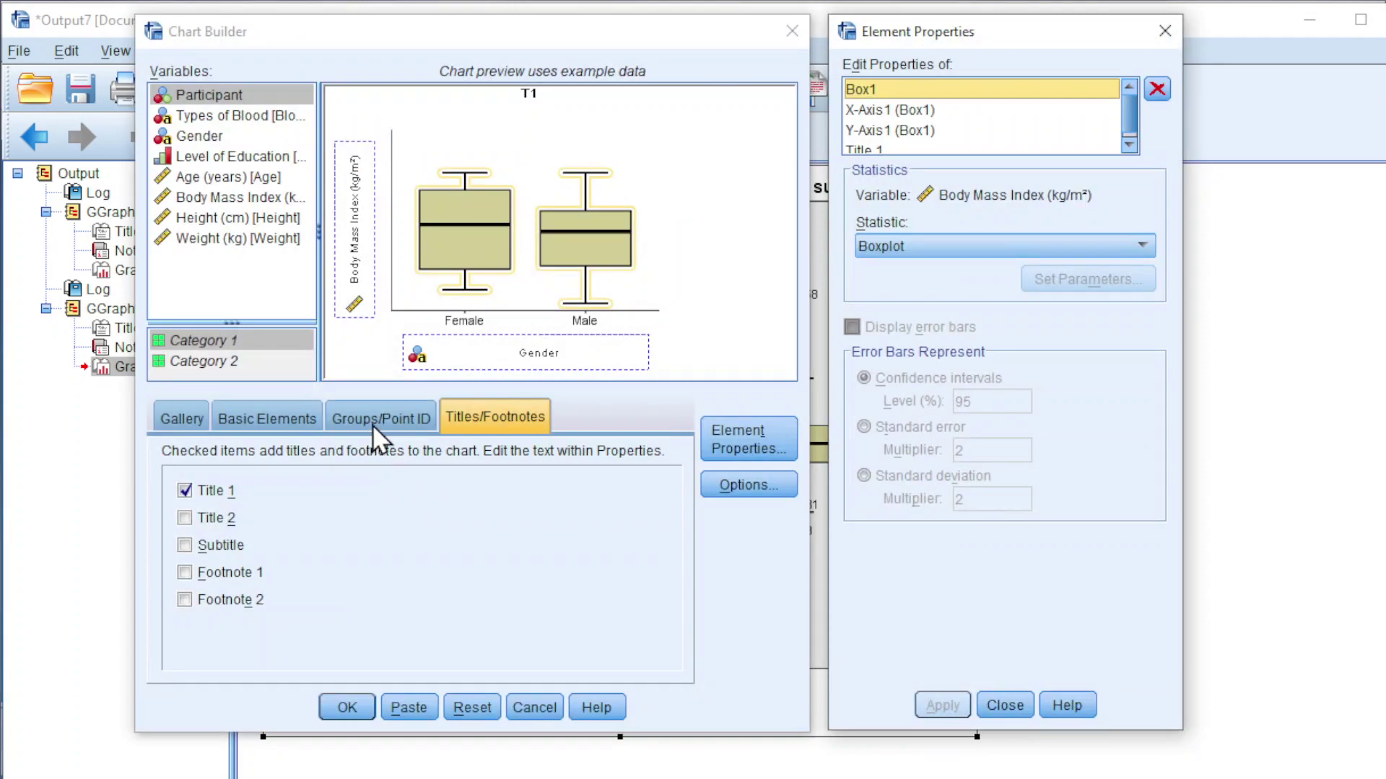
- Cluster by Level of Education, panel rows by Gender, put Types of Blood on X, and build
left_click(392, 422)
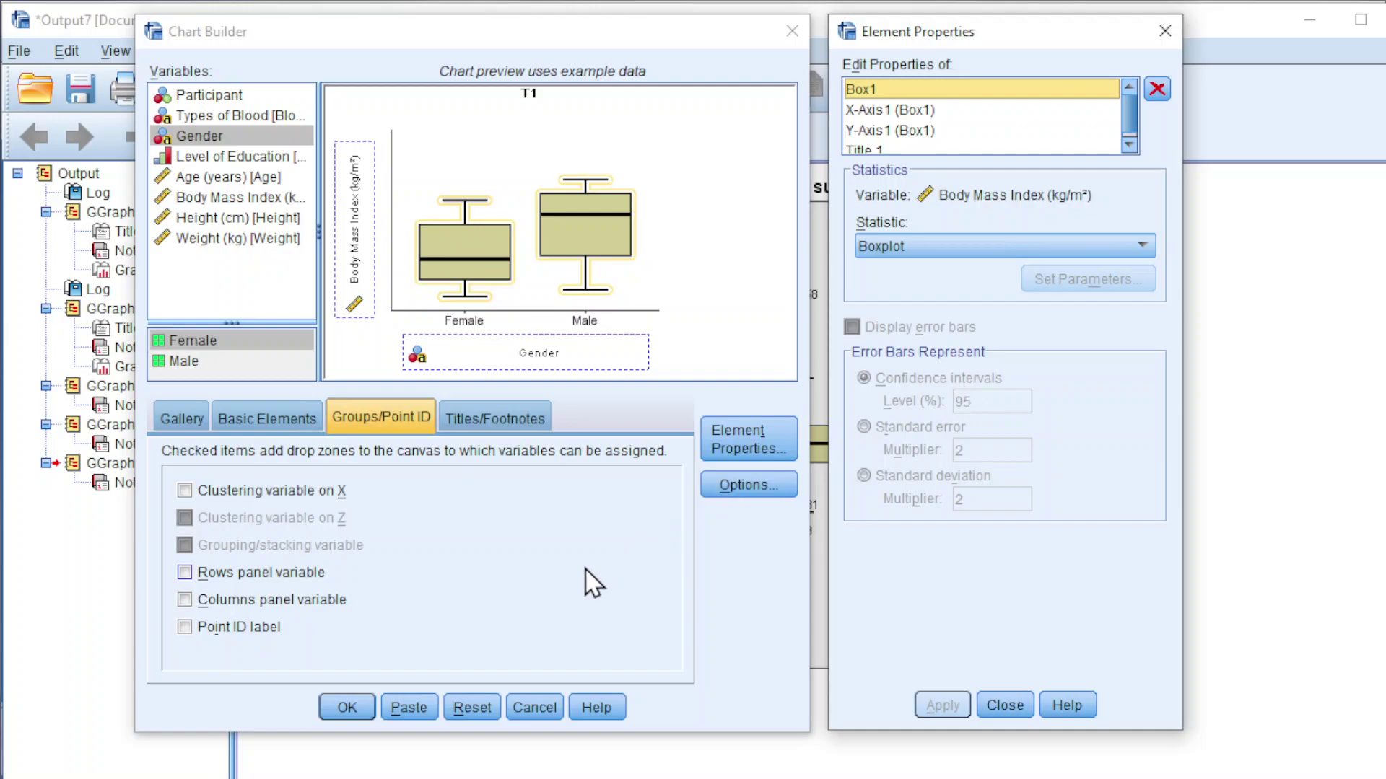
left_click(218, 492)
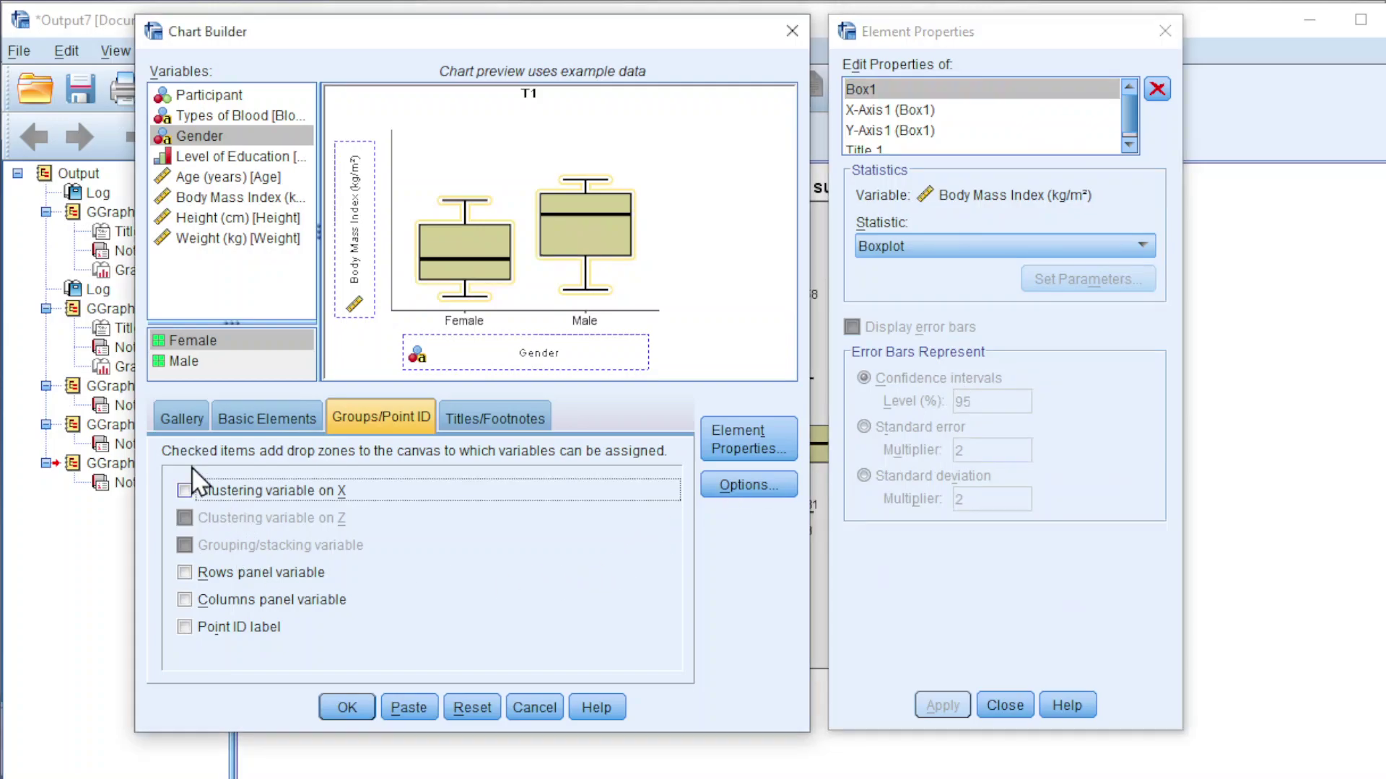
left_click_drag(209, 155, 715, 144)
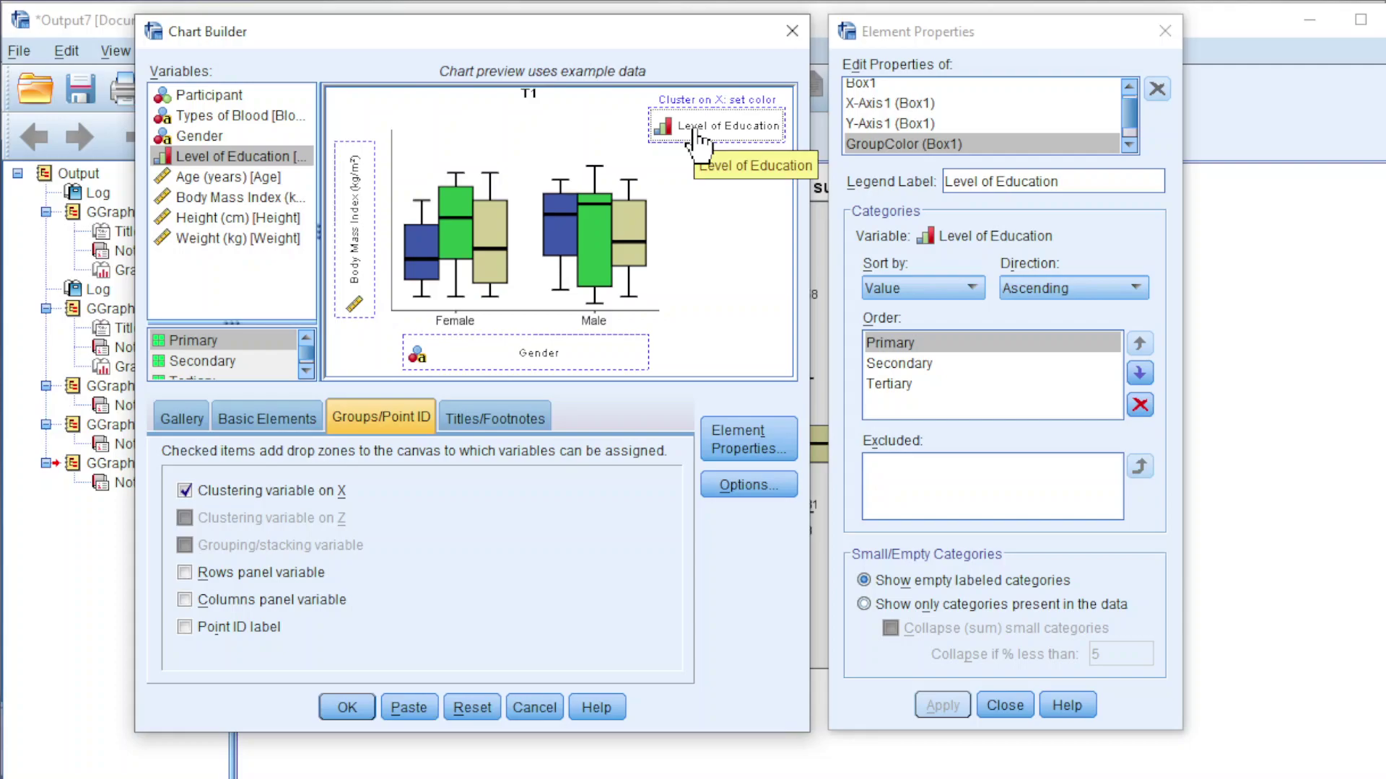
left_click(186, 573)
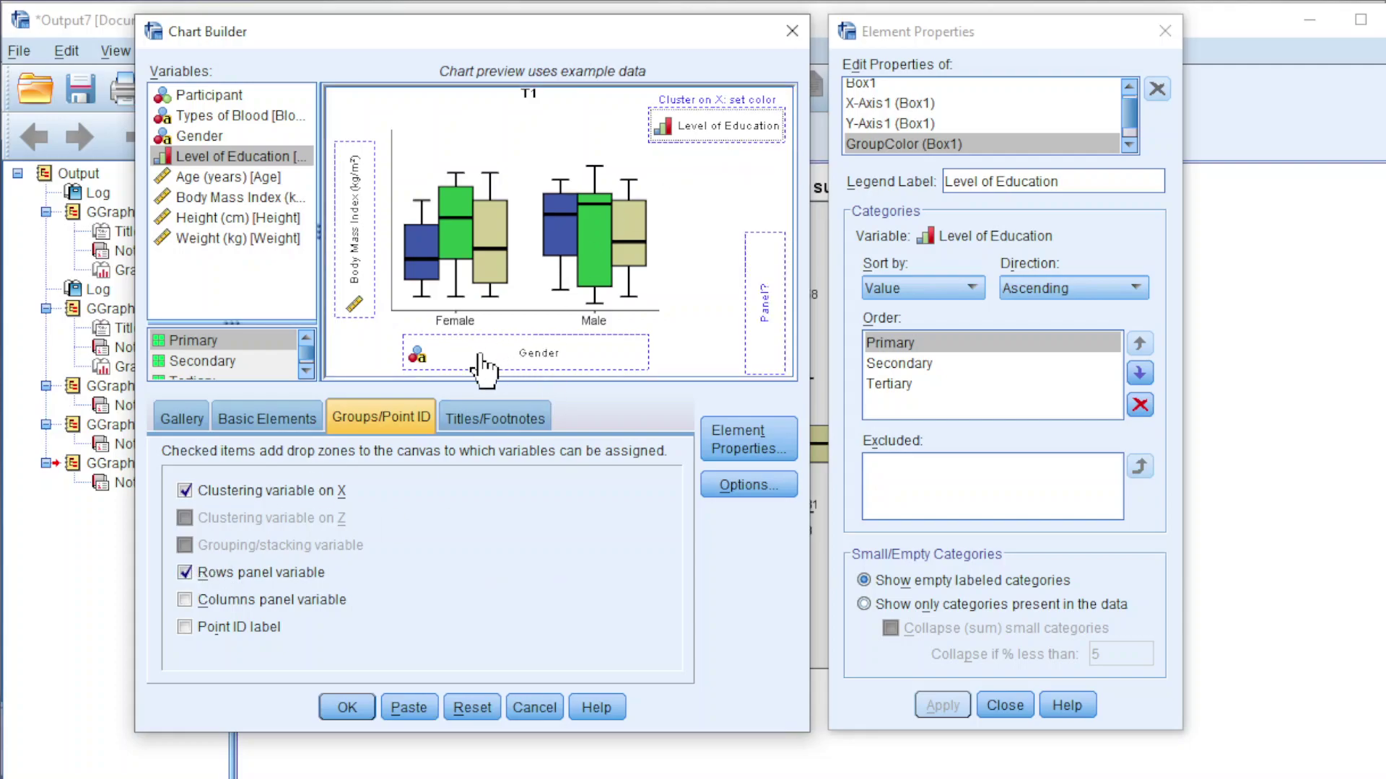
left_click_drag(480, 364, 763, 303)
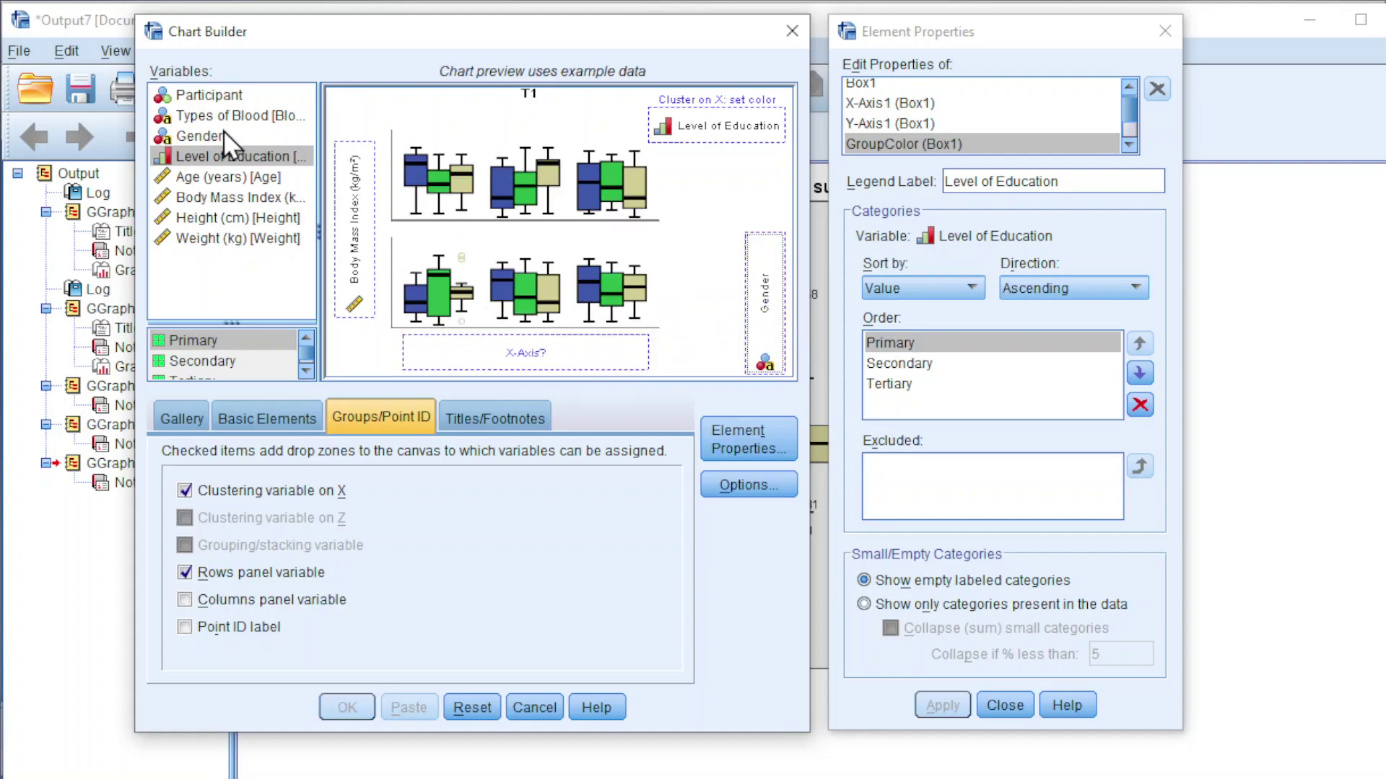
left_click_drag(209, 114, 512, 361)
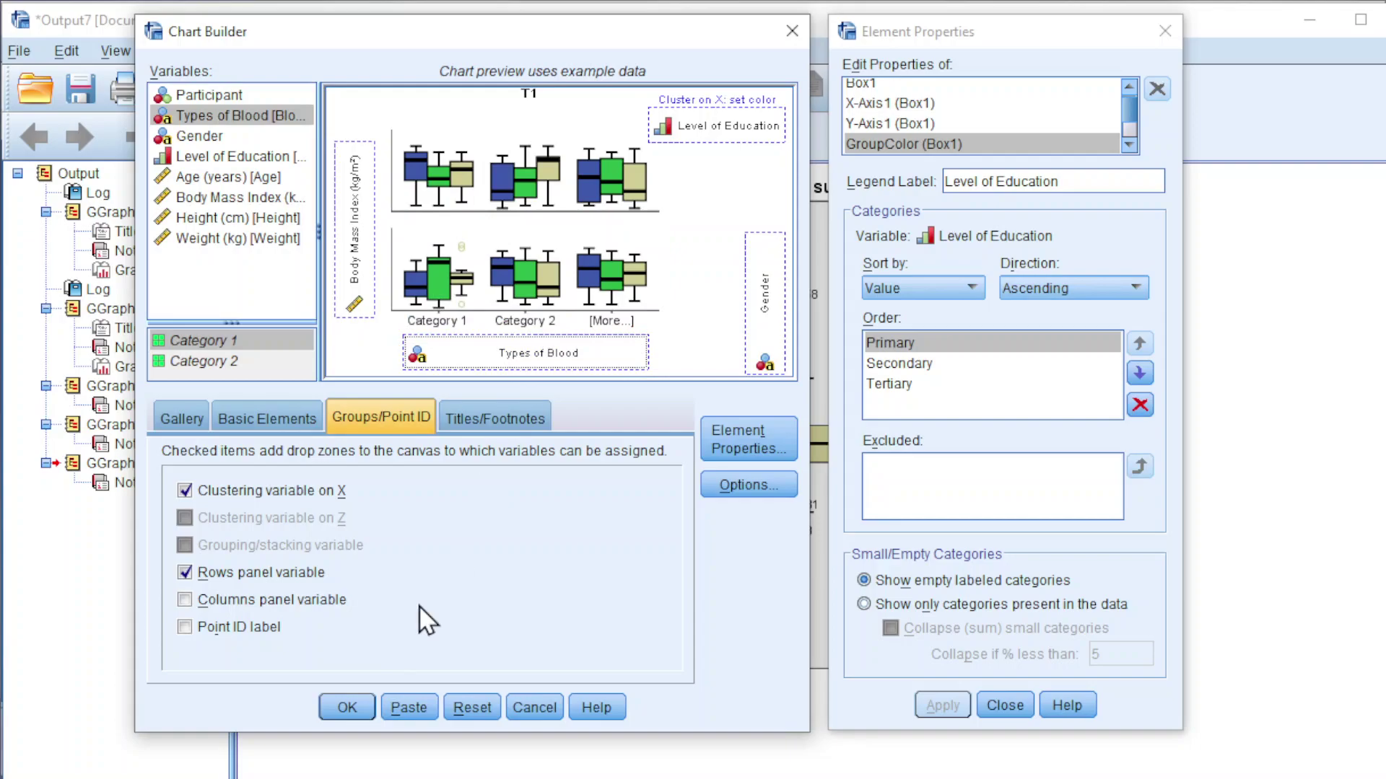
left_click(336, 714)
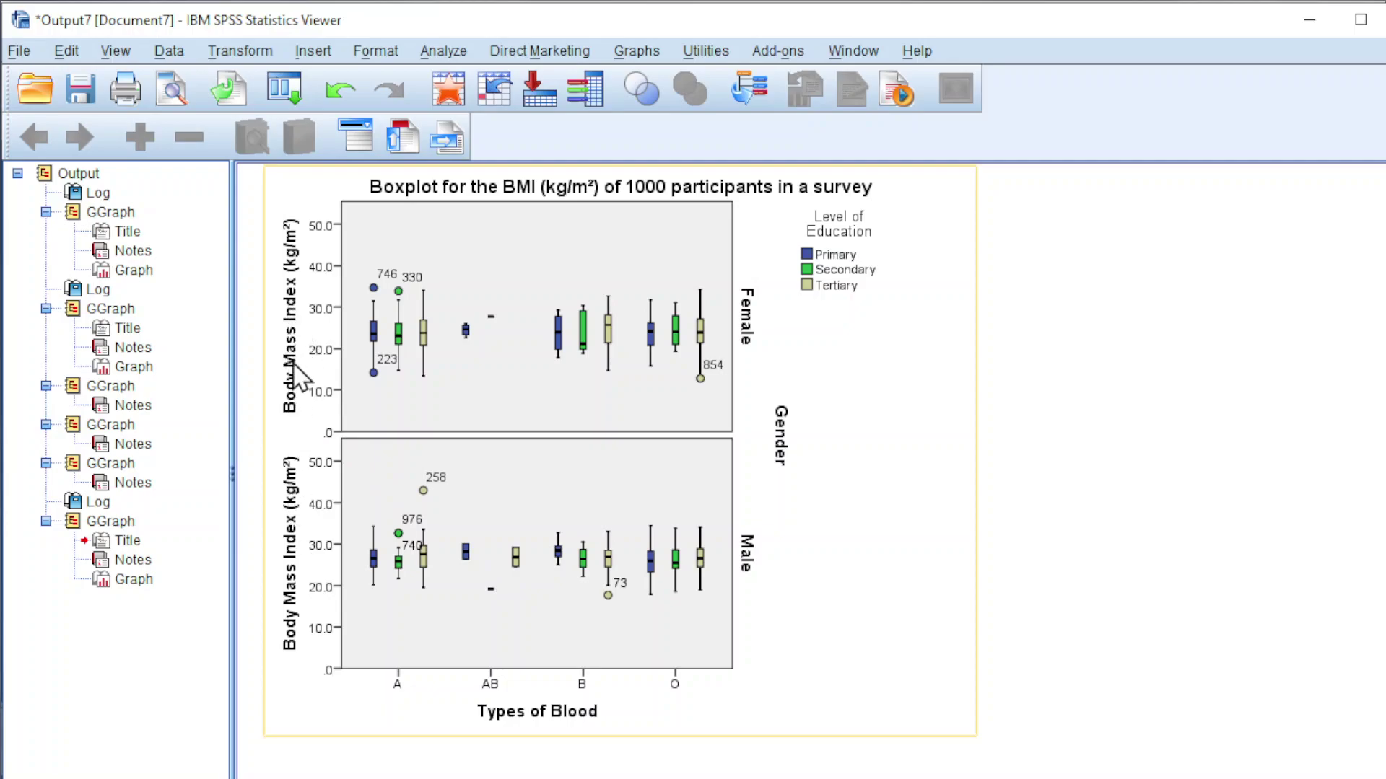
- In Chart Editor, turn vertical panel mirroring on and back off for the BMI axis titles
double_click(430, 390)
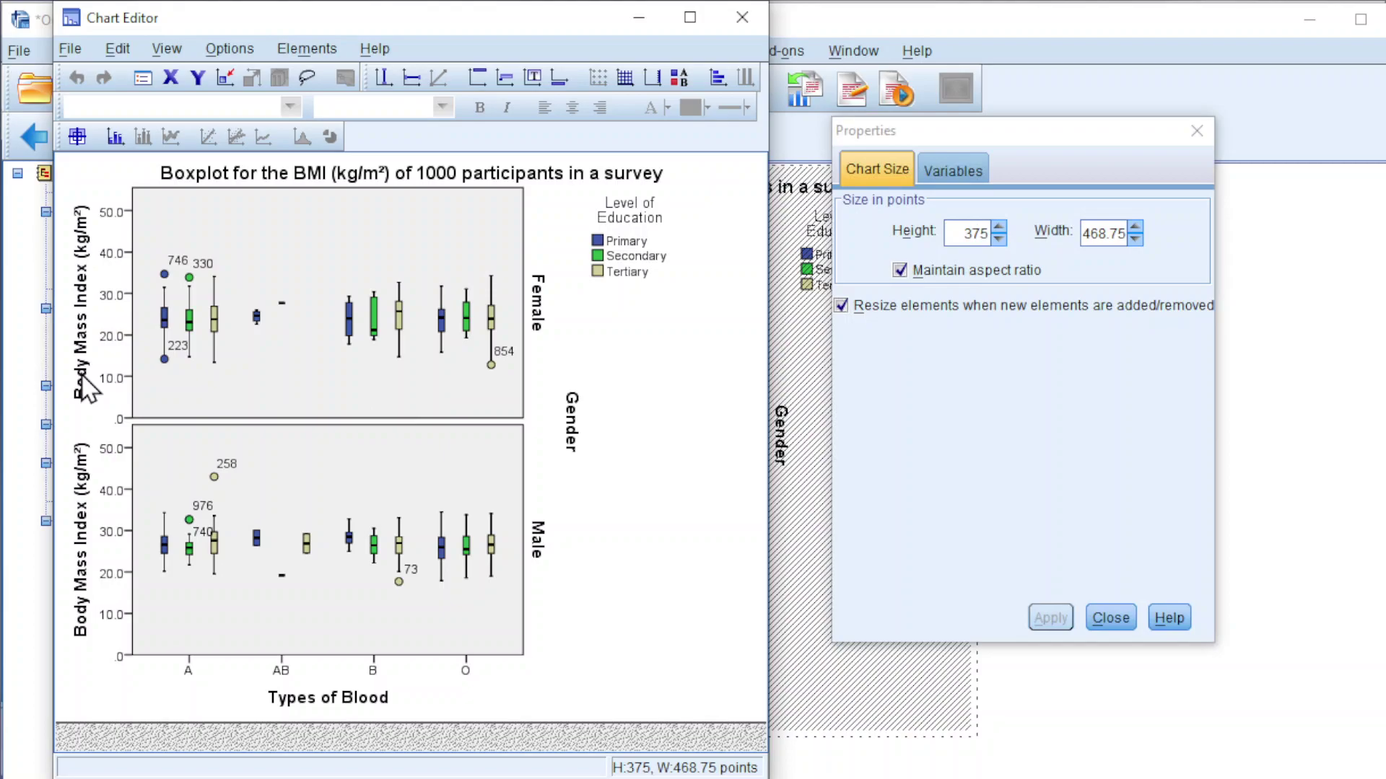
left_click(86, 388)
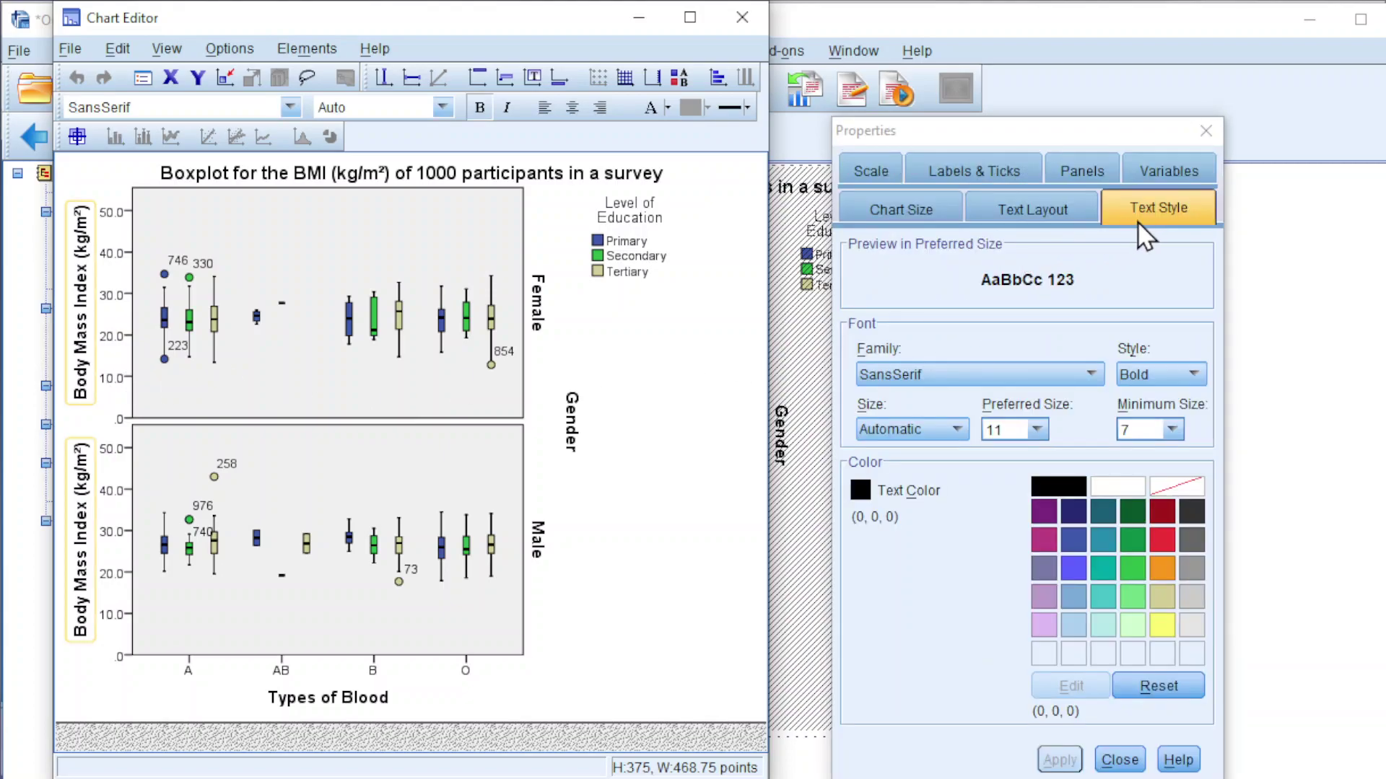
left_click(1084, 173)
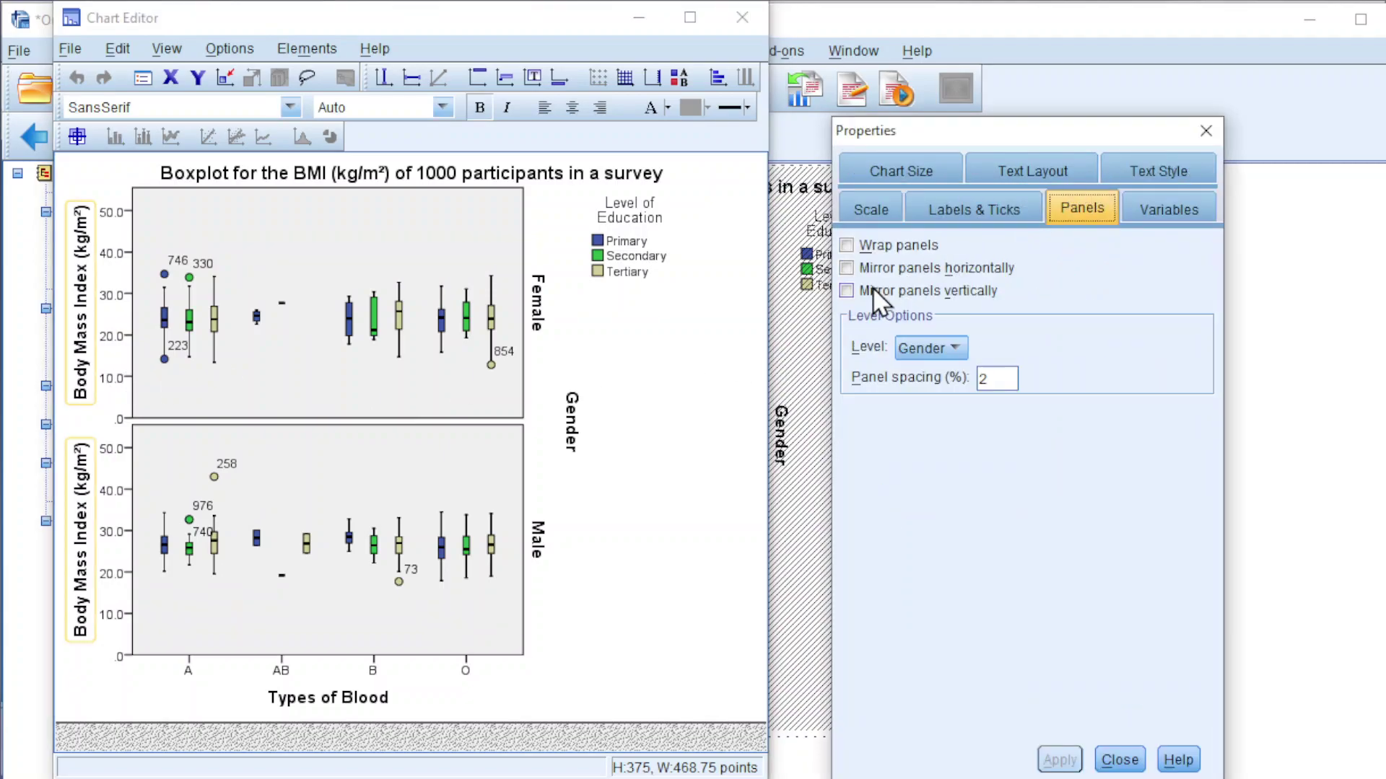
left_click(847, 291)
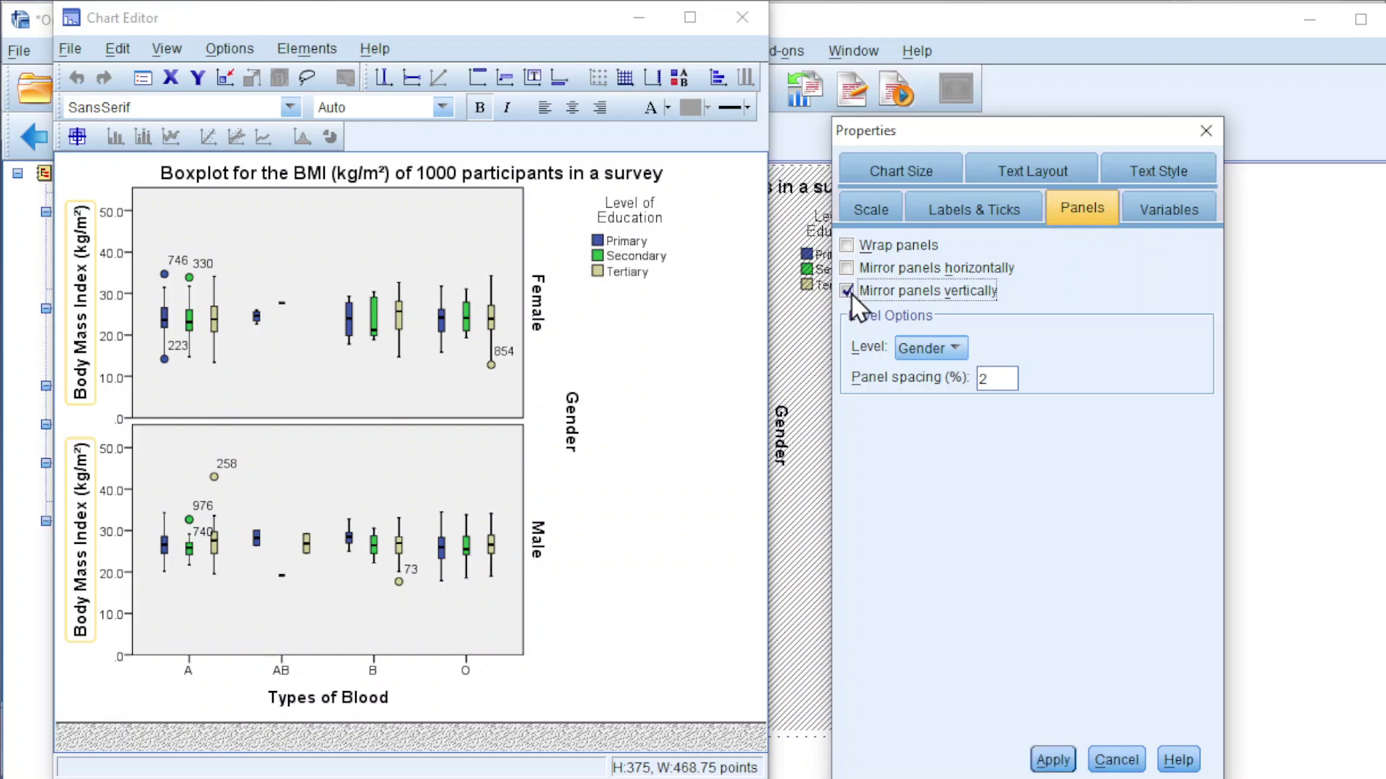
left_click(1053, 760)
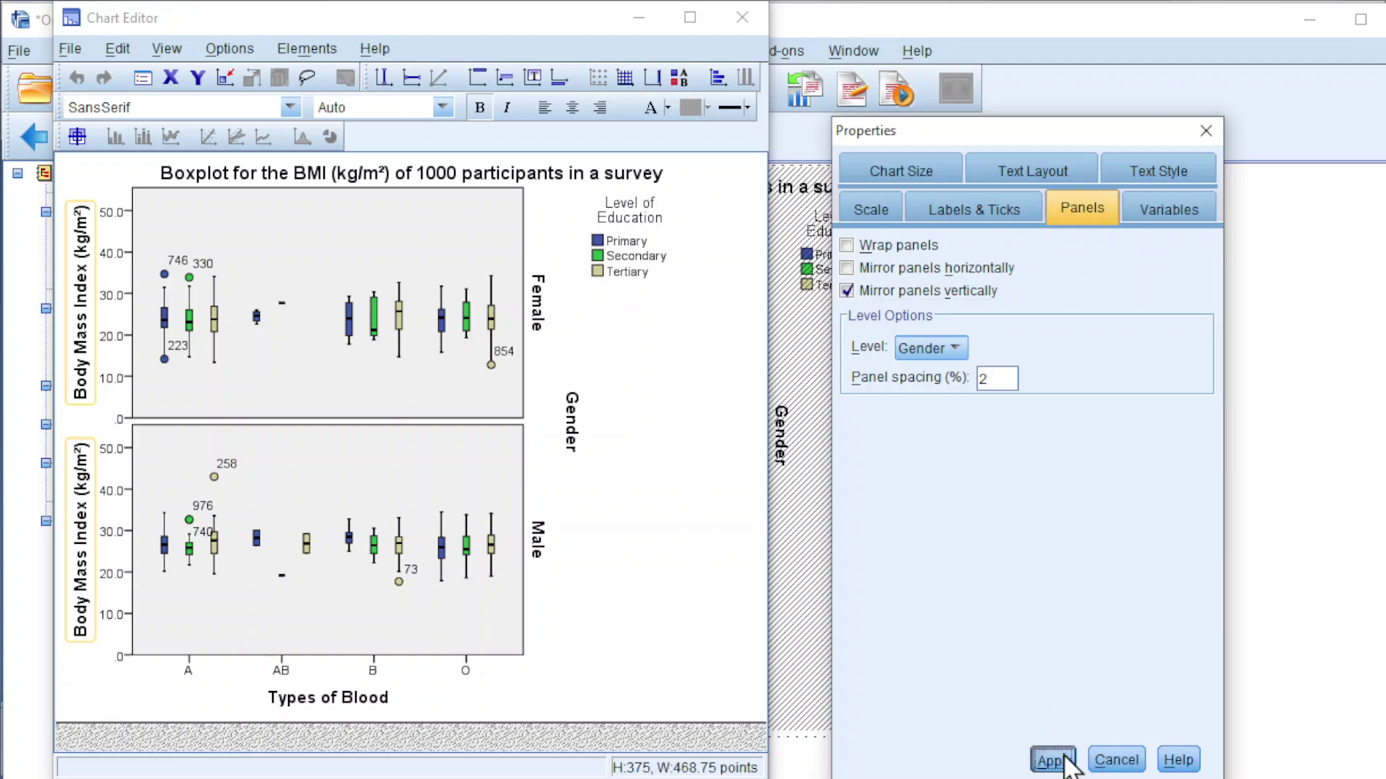
left_click(846, 291)
left_click(1058, 760)
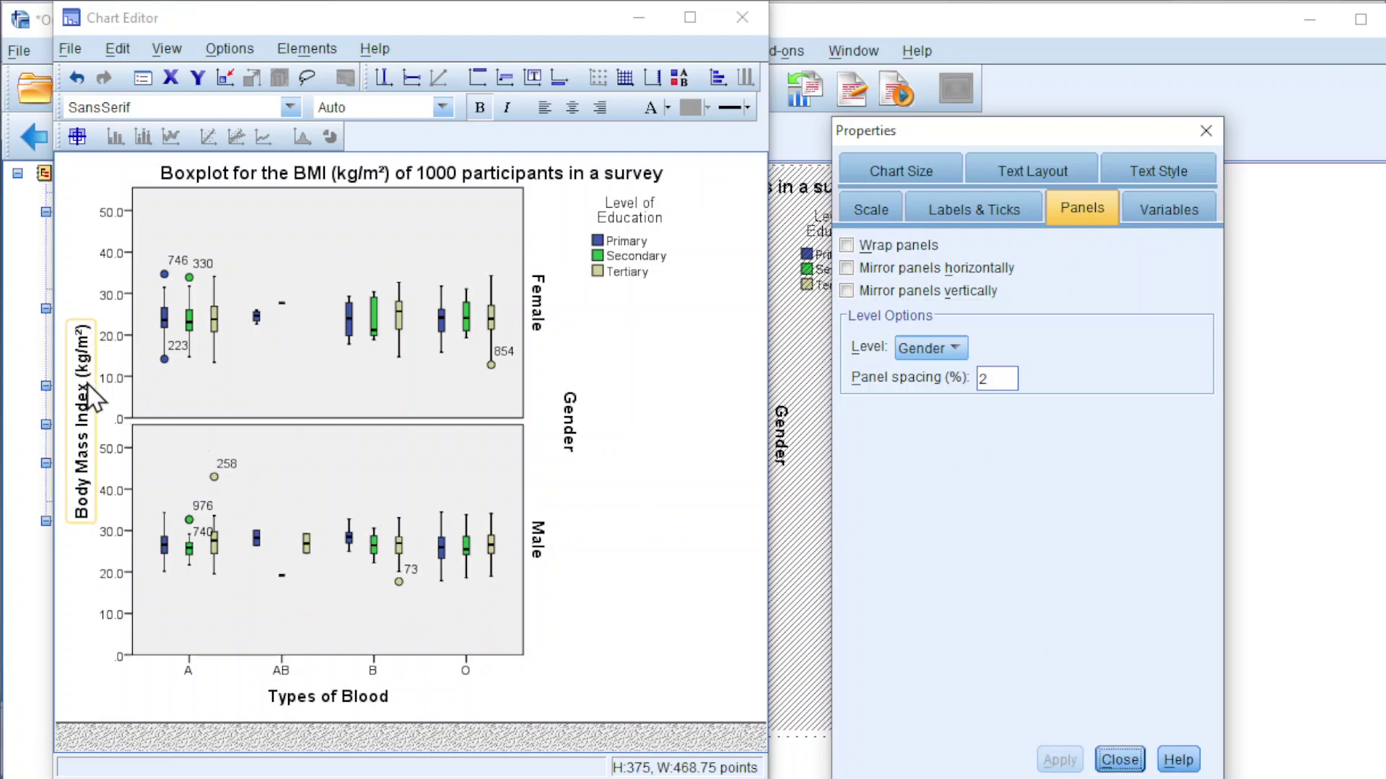
- Switch the outlier data labels from Case Number to Body Mass Index (kg/m²) values
left_click(178, 259)
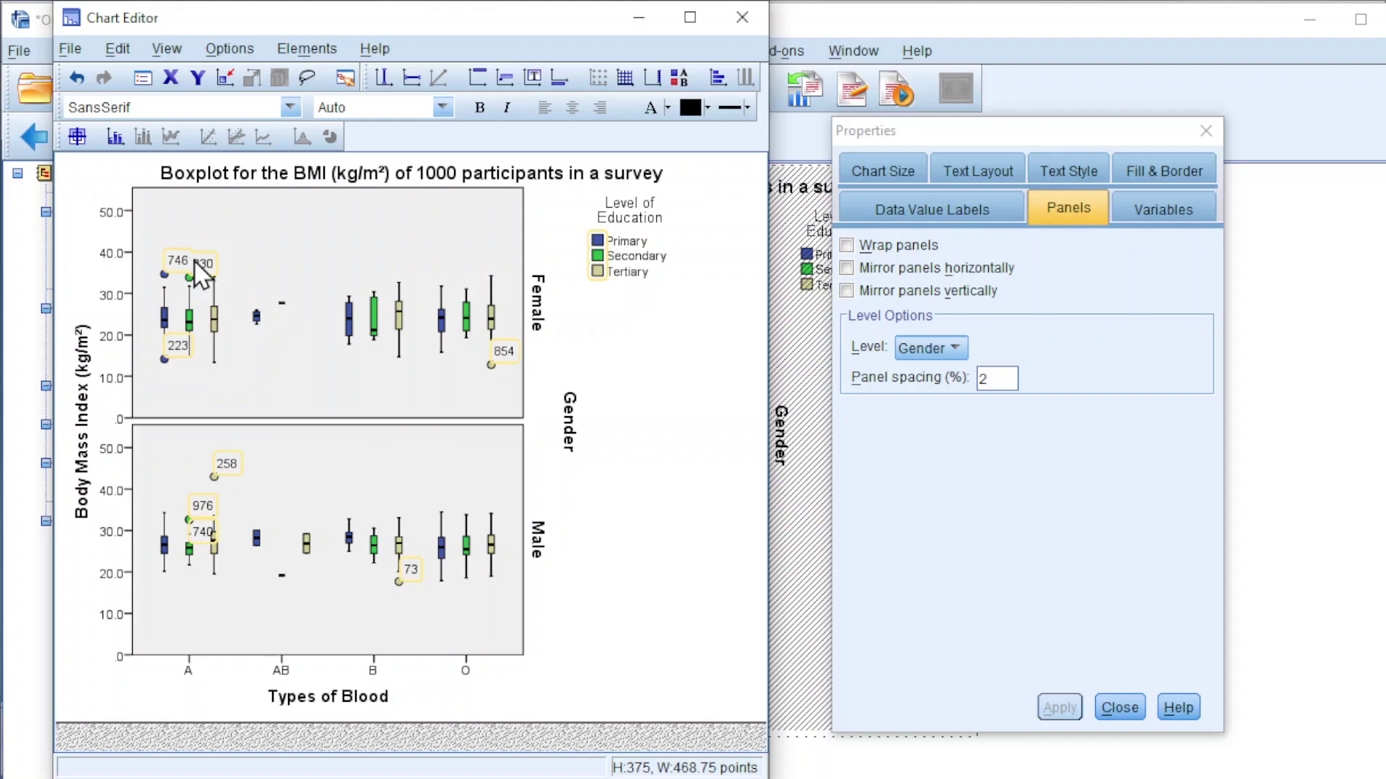
left_click(889, 215)
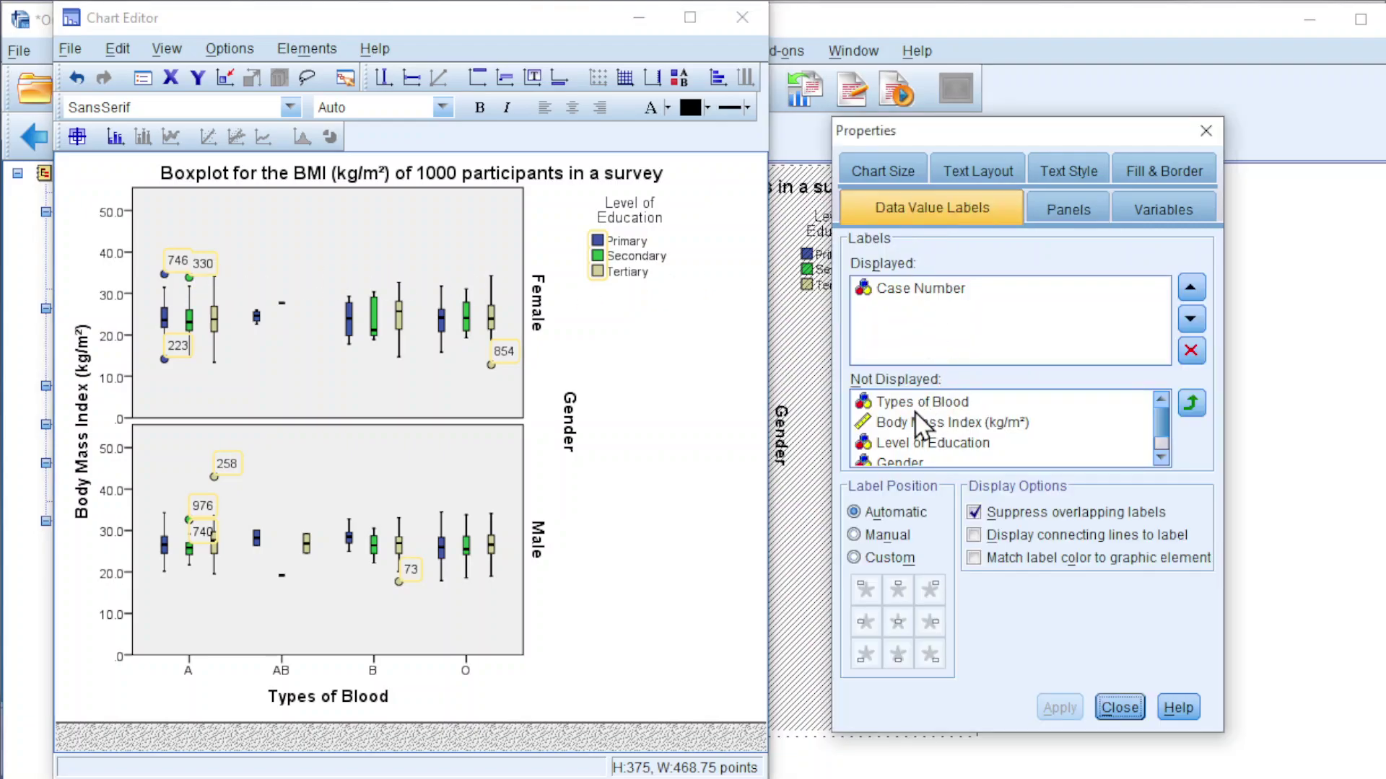
scroll(915, 409, "down", 1)
scroll(911, 422, "up", 1)
left_click(934, 423)
left_click(1189, 404)
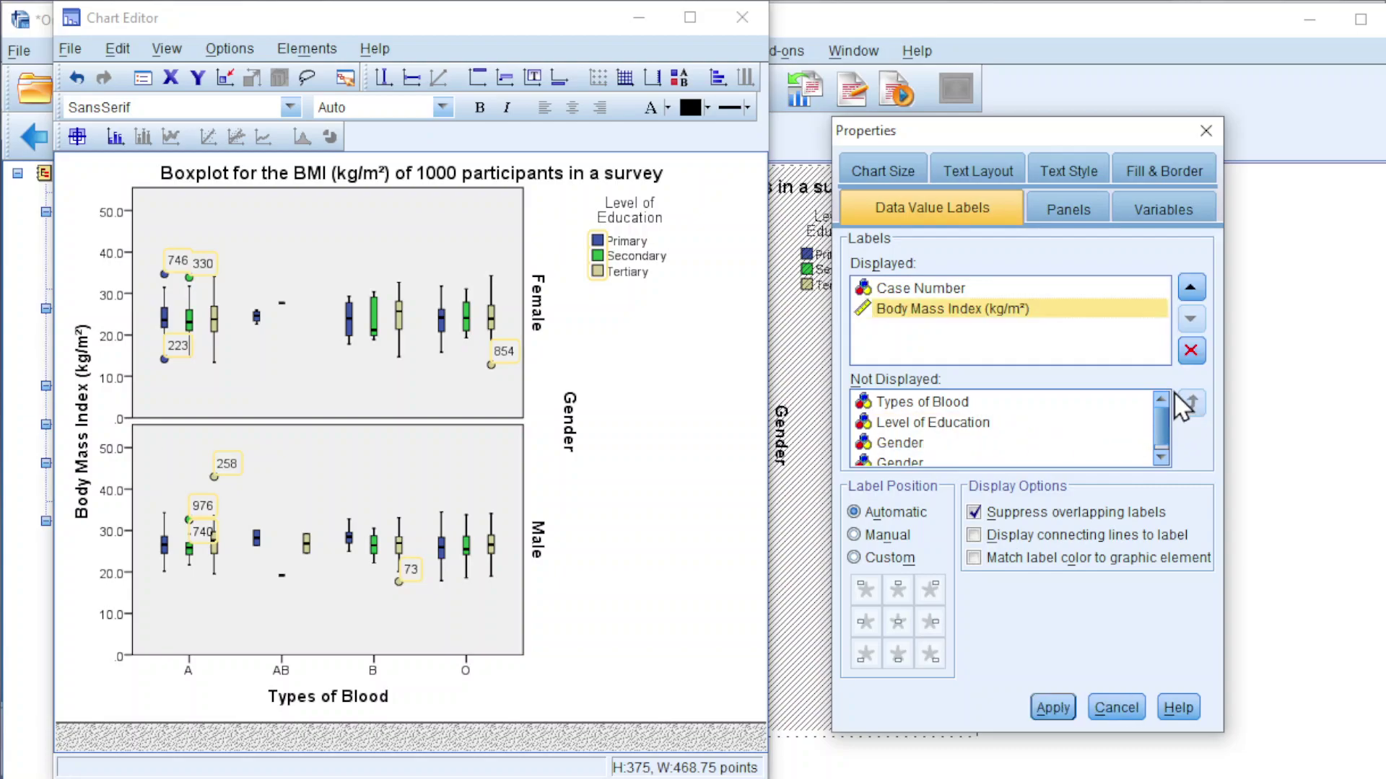
left_click(925, 287)
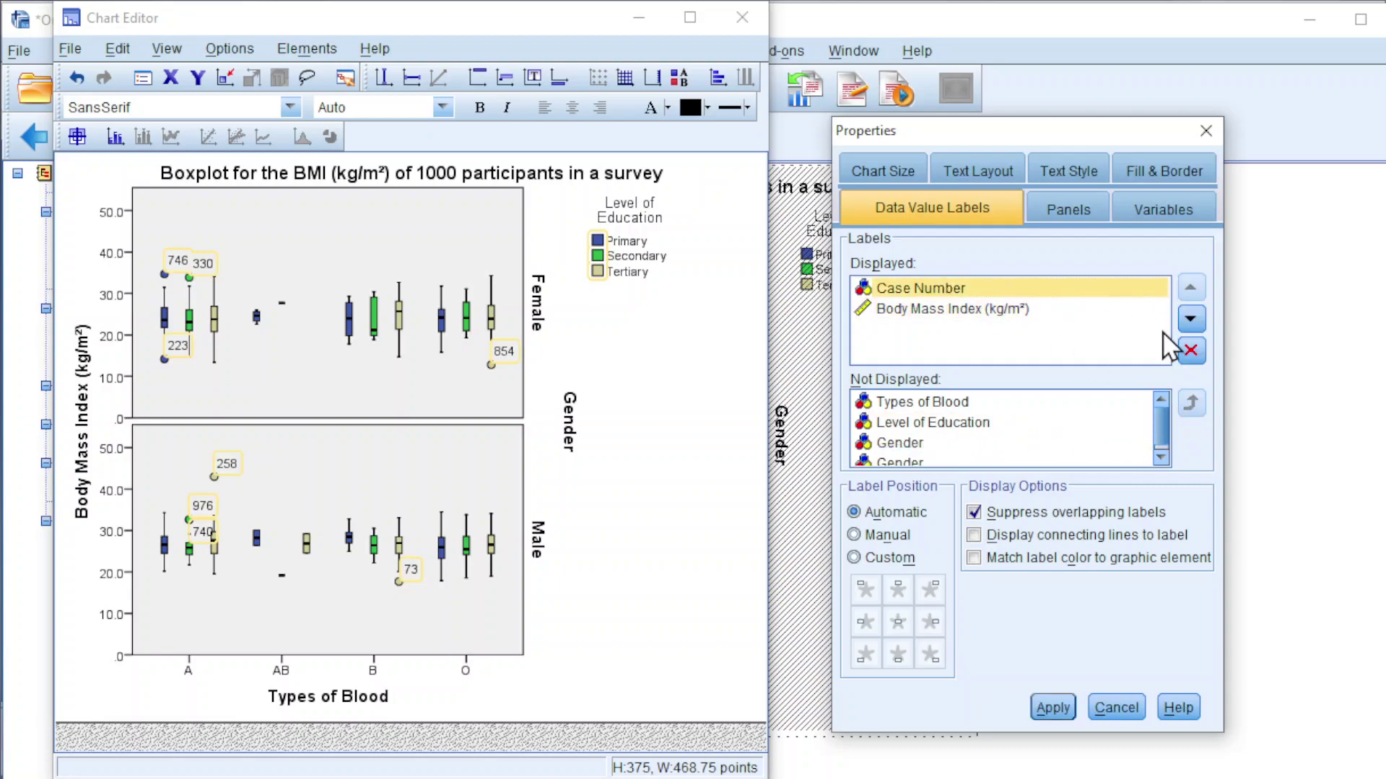
left_click(1190, 350)
left_click(1051, 707)
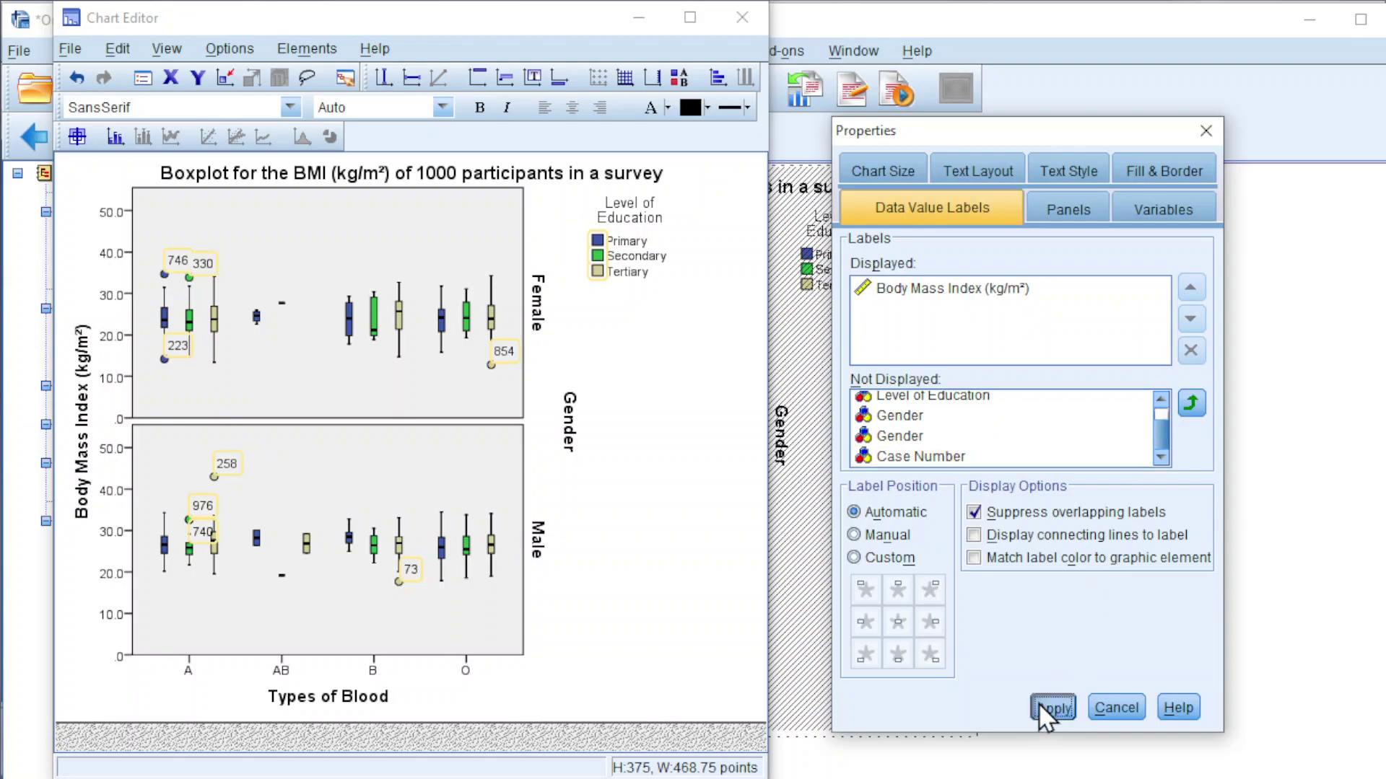